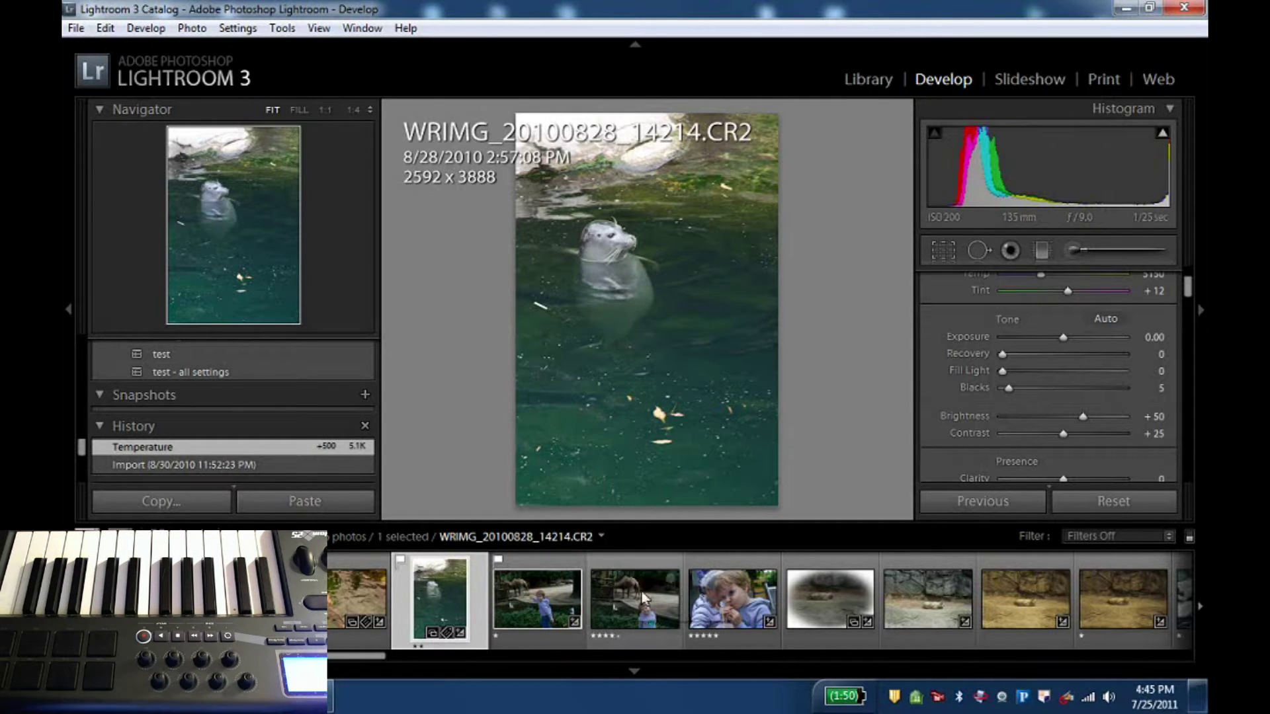
Collapse the filmstrip panel at the bottom so the seal photo gets more vertical room.
click(635, 670)
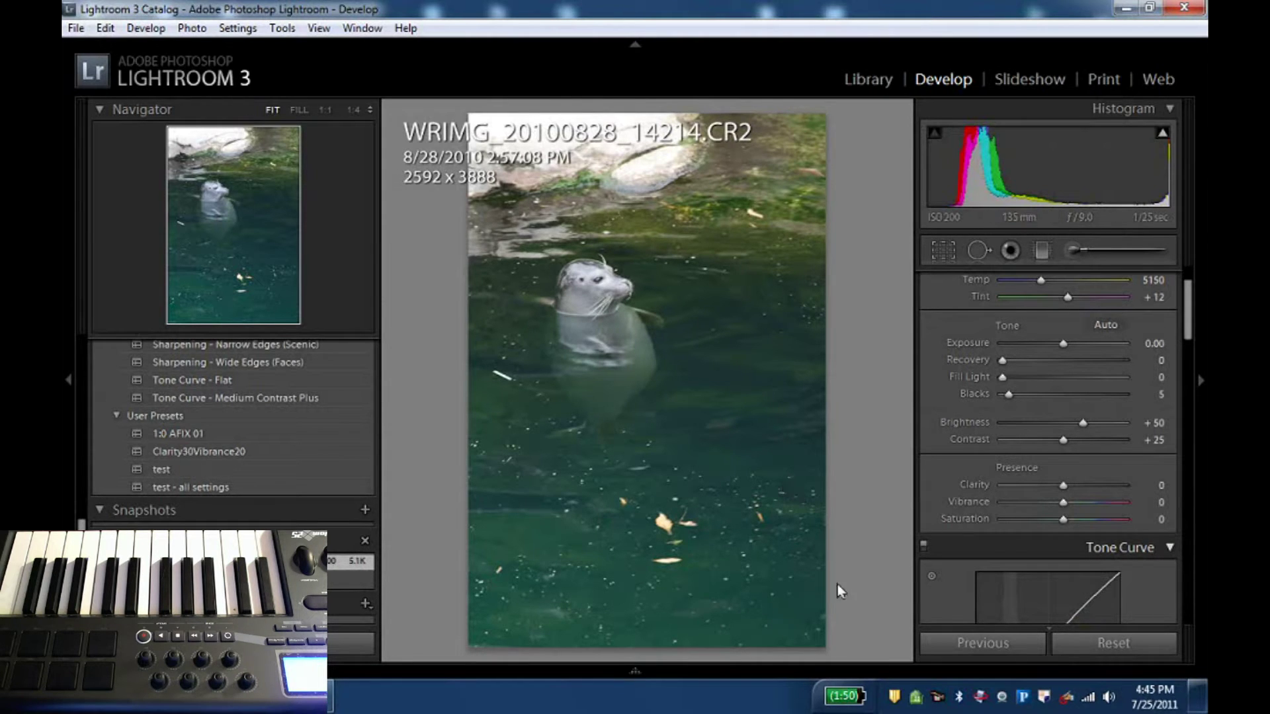
Enable 'Use a Midi Keyboard' in Paddy's Midi technical settings and apply with OK.
right_click(1023, 701)
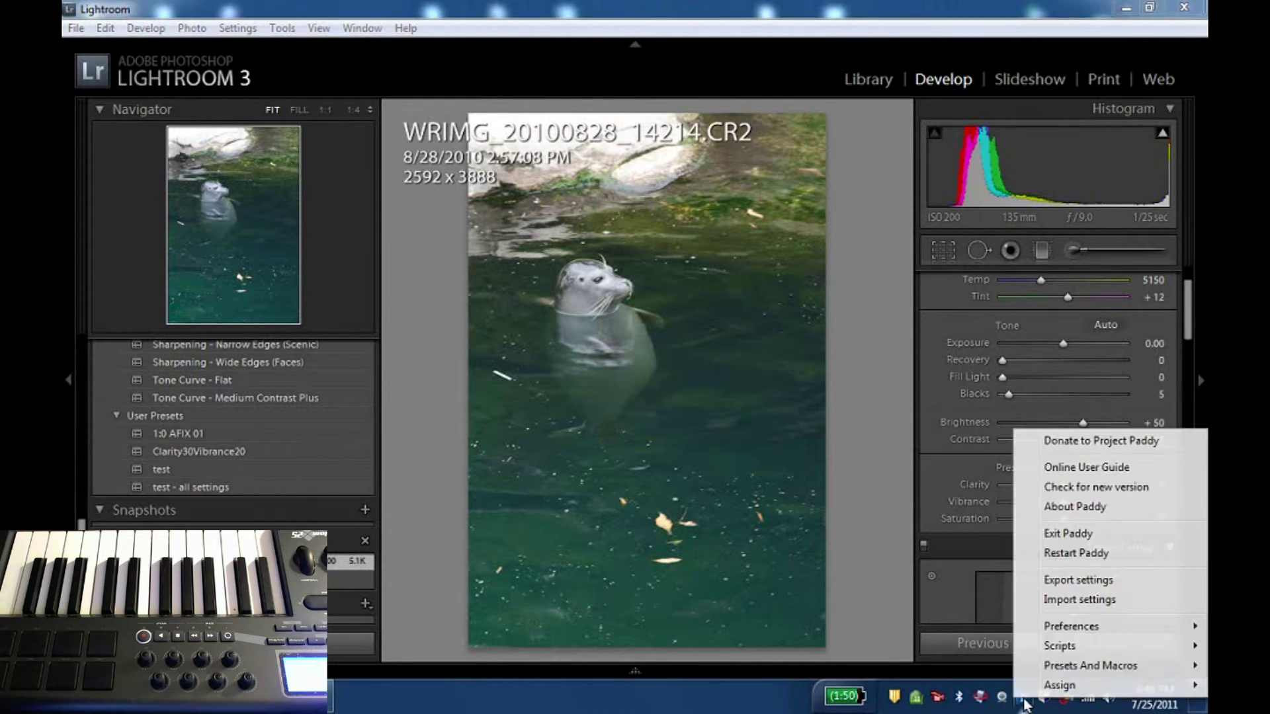
mouse_move(1064, 633)
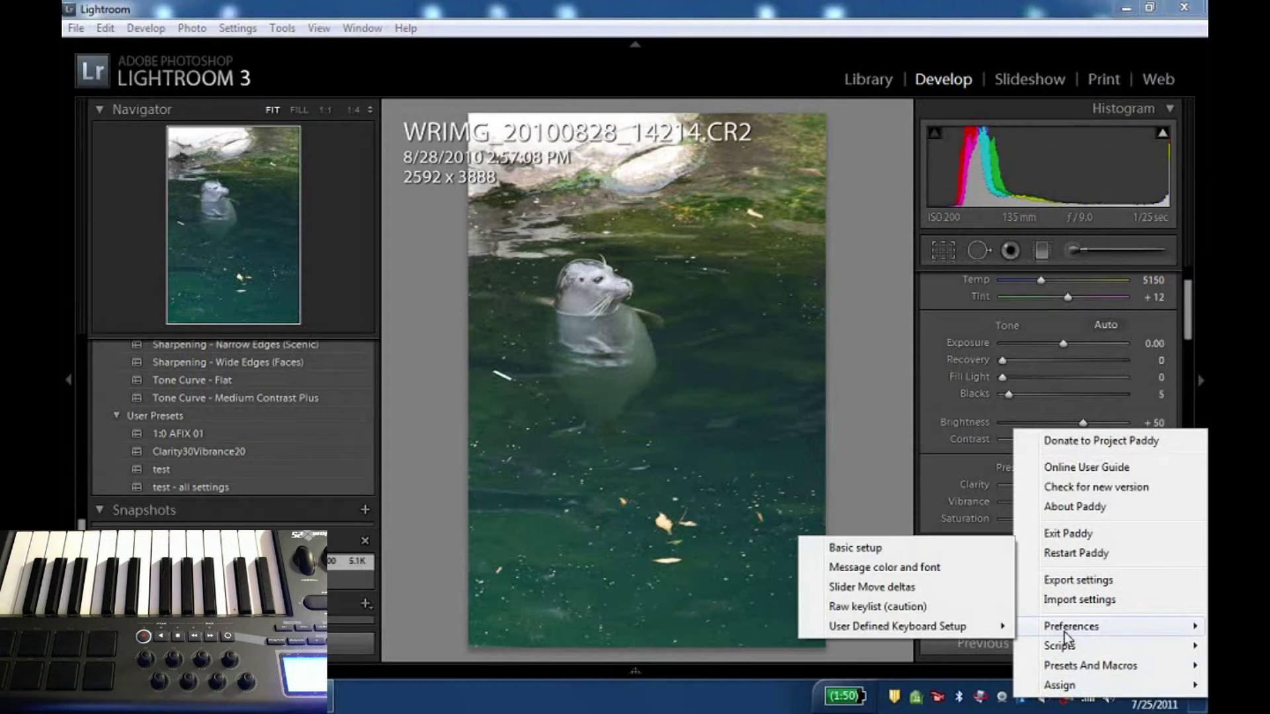
click(913, 554)
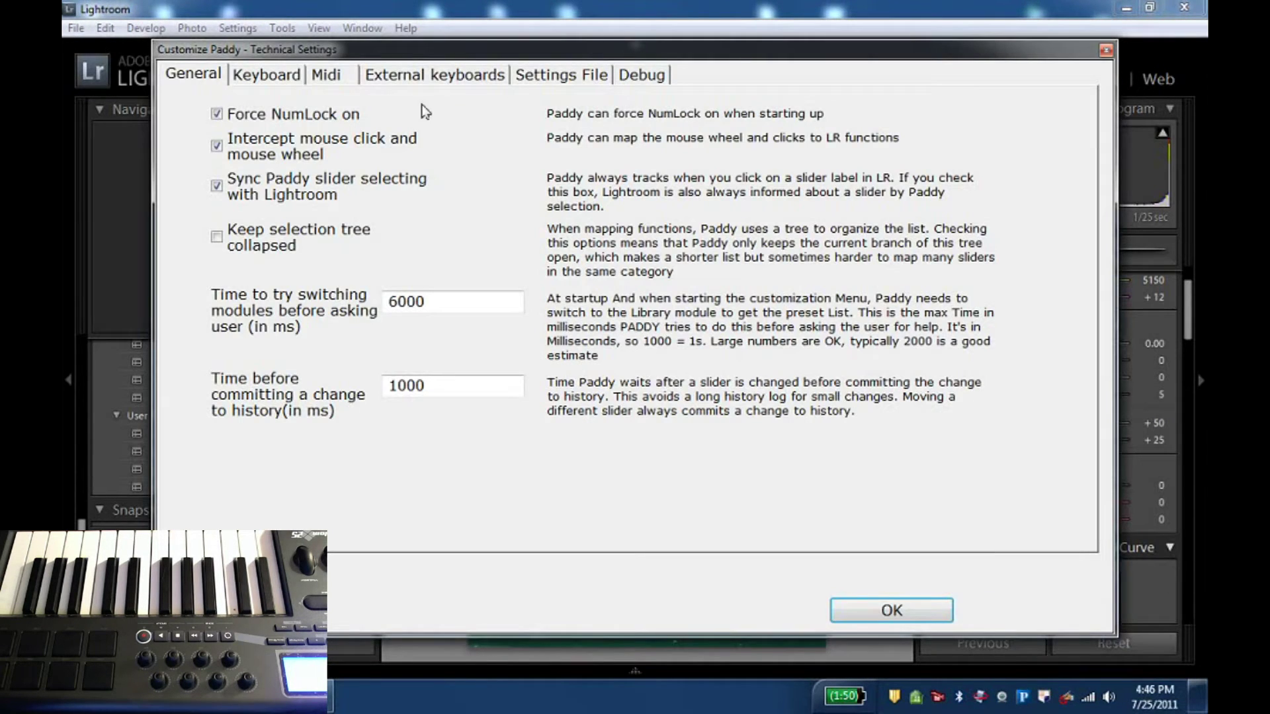
click(336, 76)
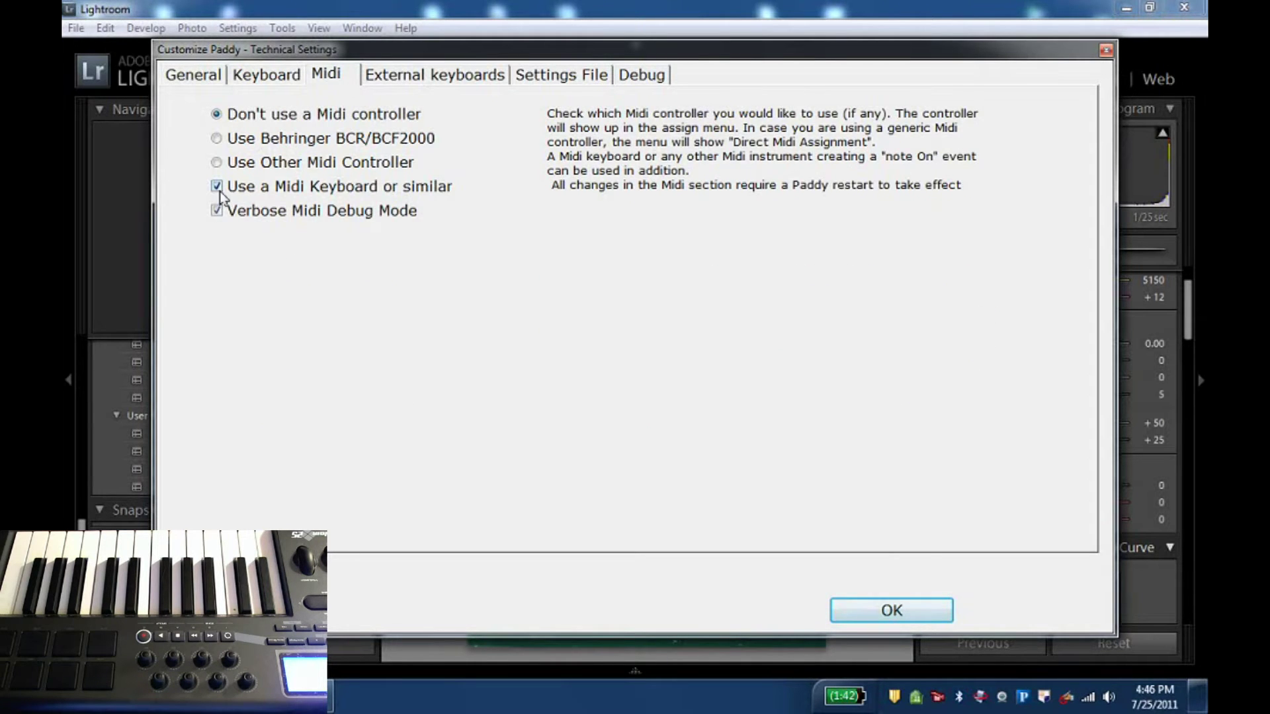
click(871, 609)
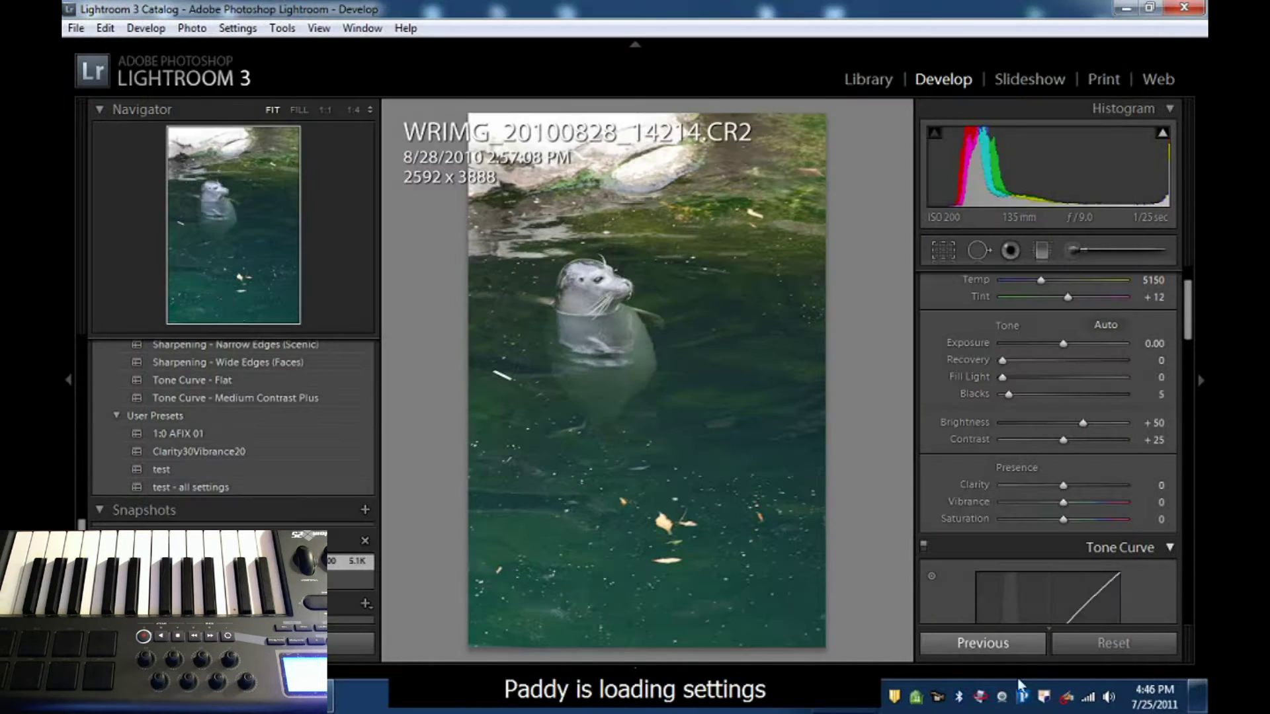
right_click(1023, 698)
Open Paddy's Midi Keyboard mapping and check what the C keys in Octaves #2, #3 and #4 control.
mouse_move(1053, 691)
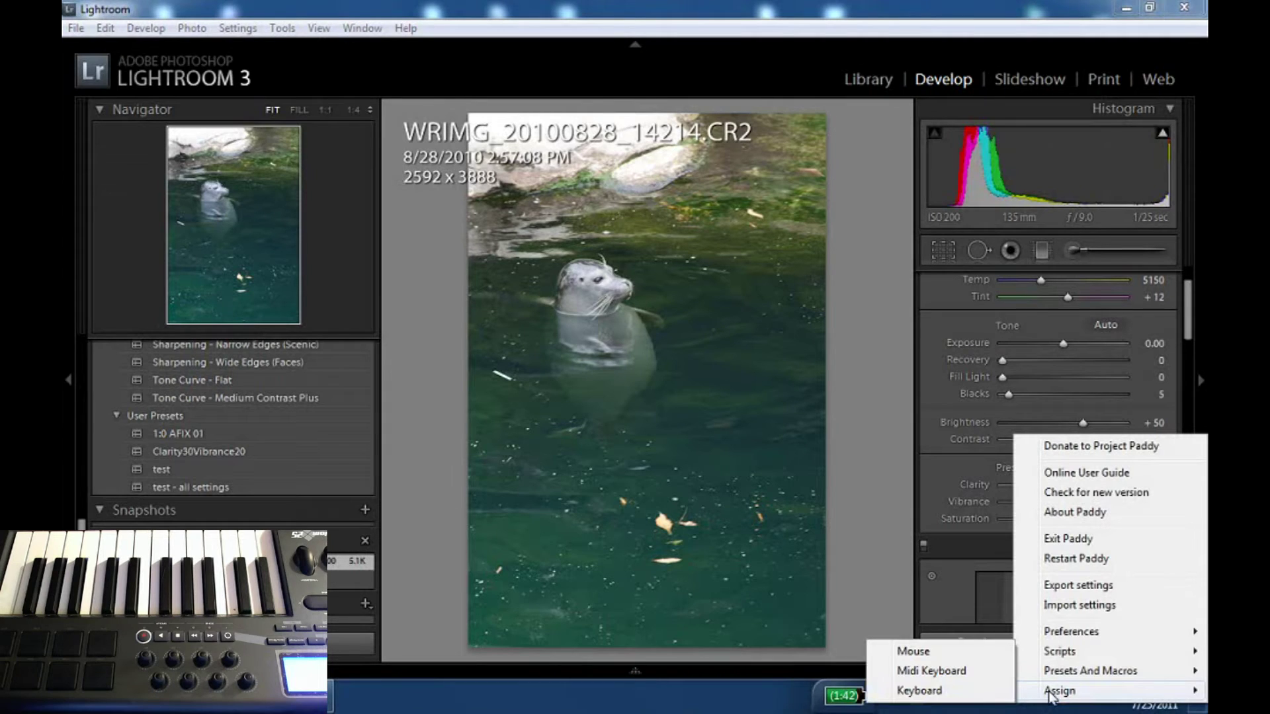
click(975, 673)
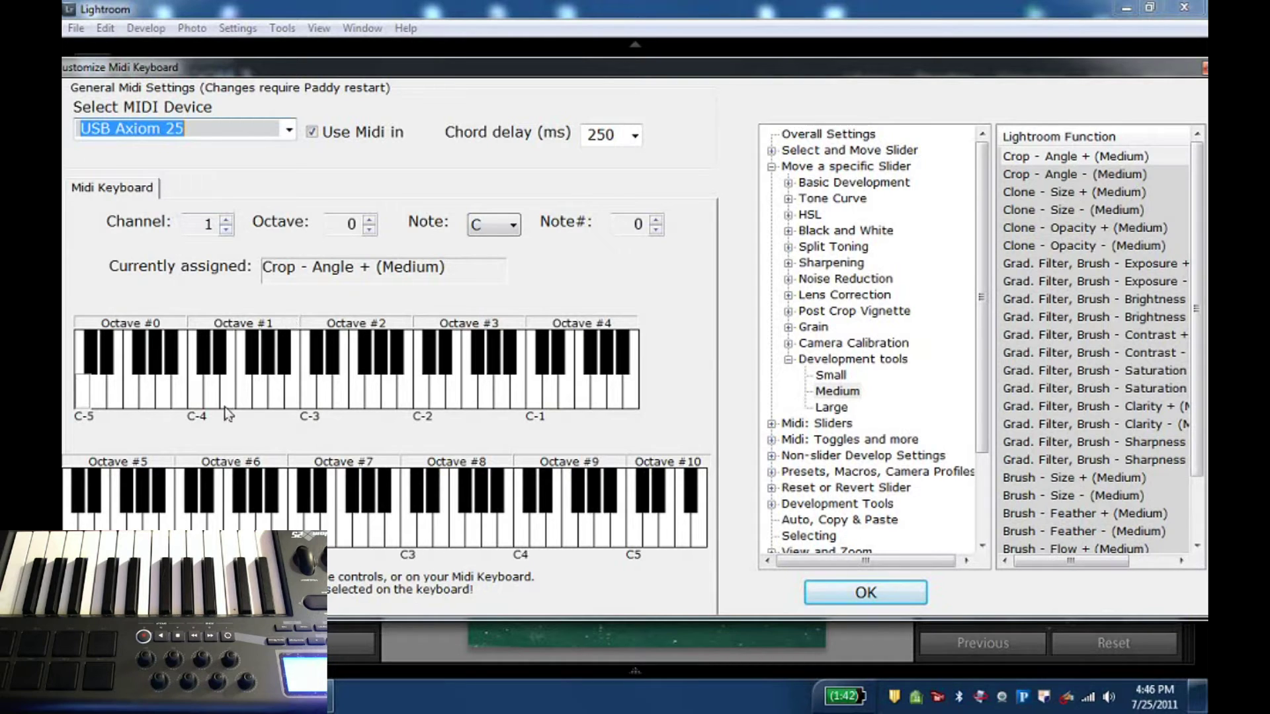
click(418, 394)
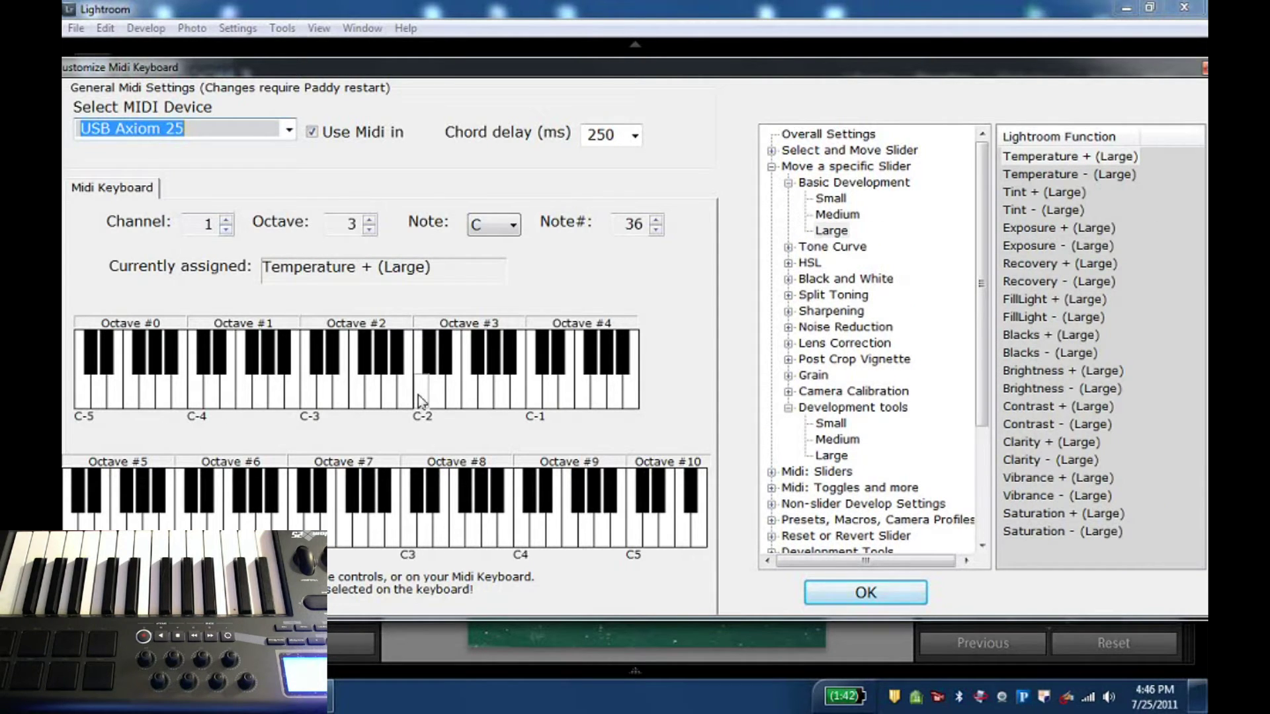
click(308, 399)
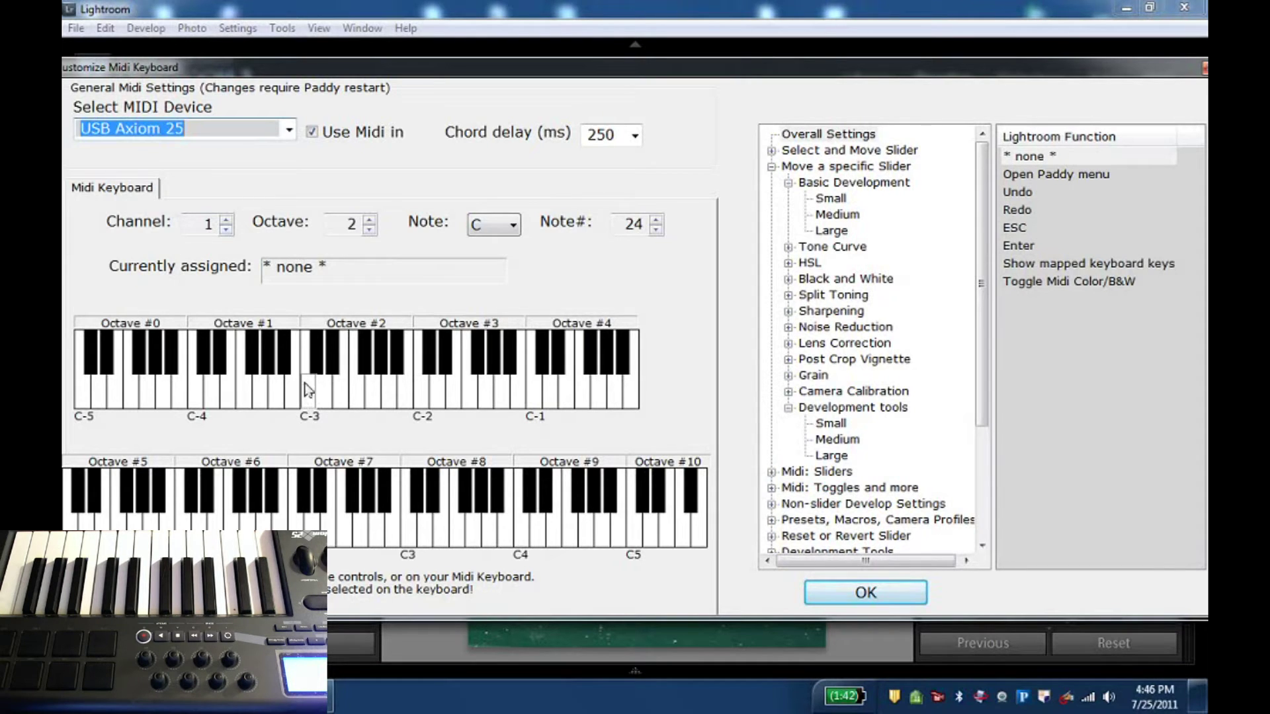
click(423, 396)
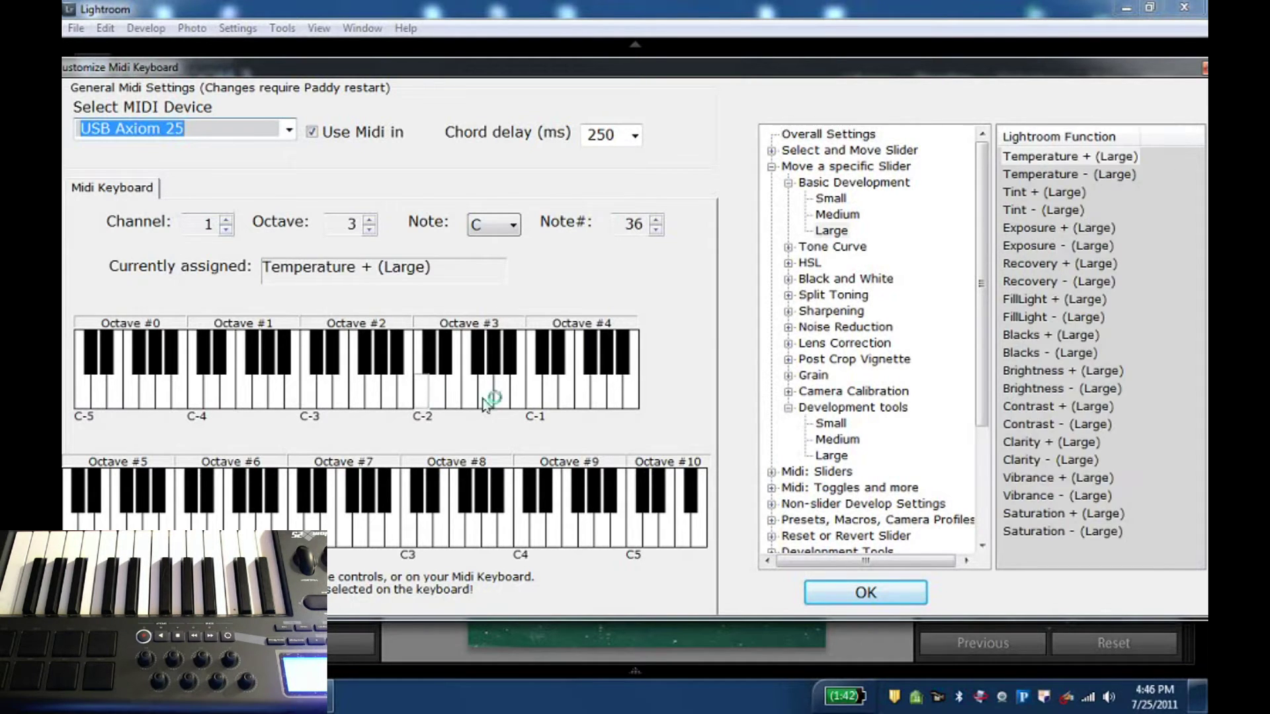
click(537, 400)
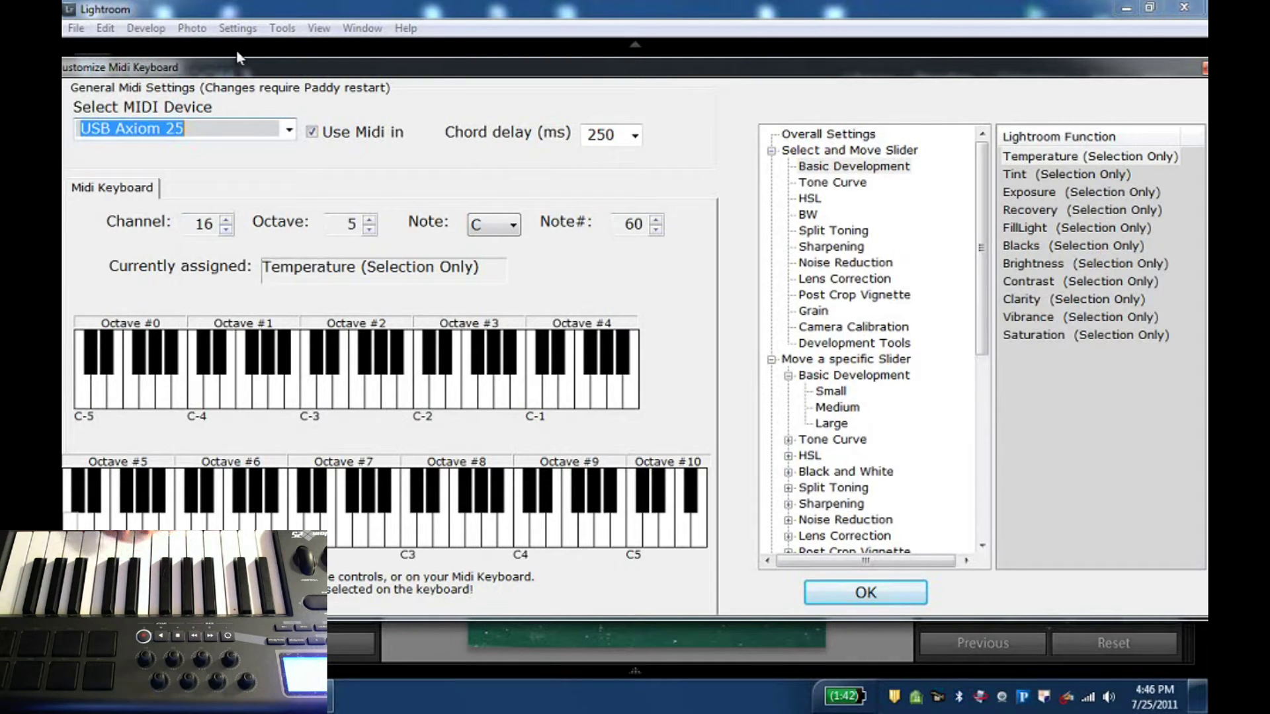
Move the mapping window, assign Selected Slider + (Medium) to D# (note 63), and confirm with OK.
drag(236, 66, 414, 9)
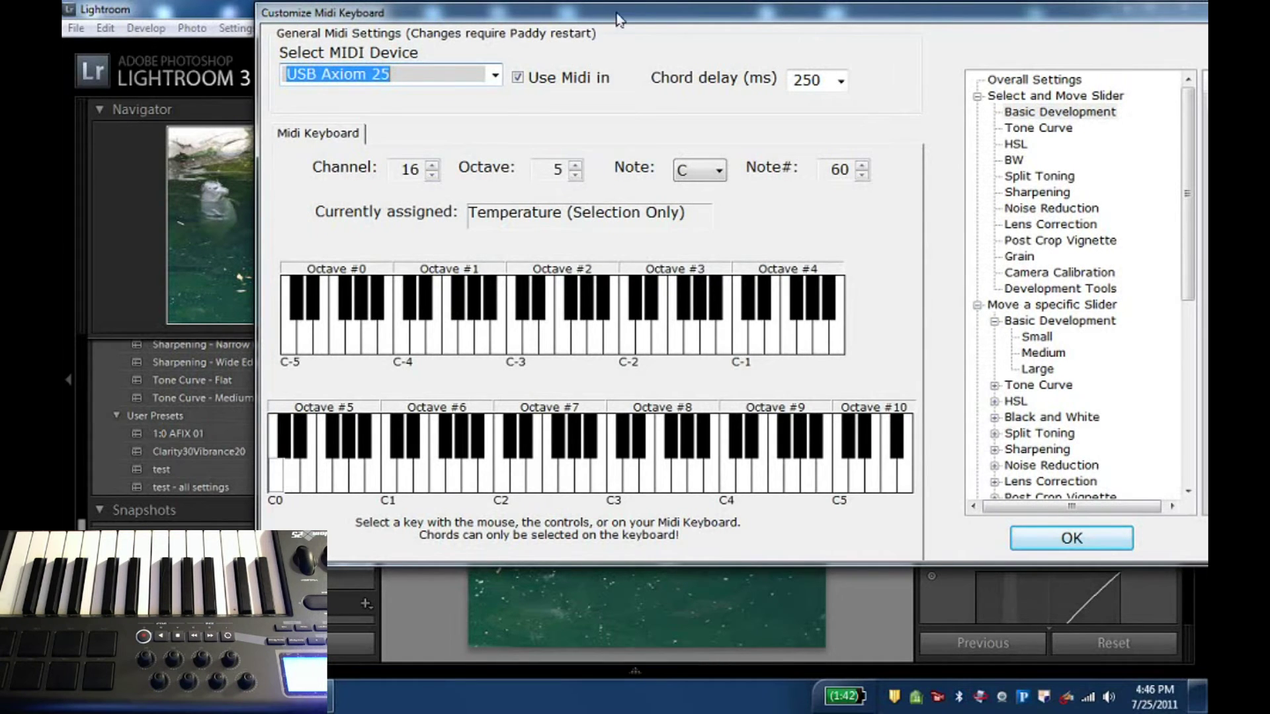
drag(619, 19, 431, 20)
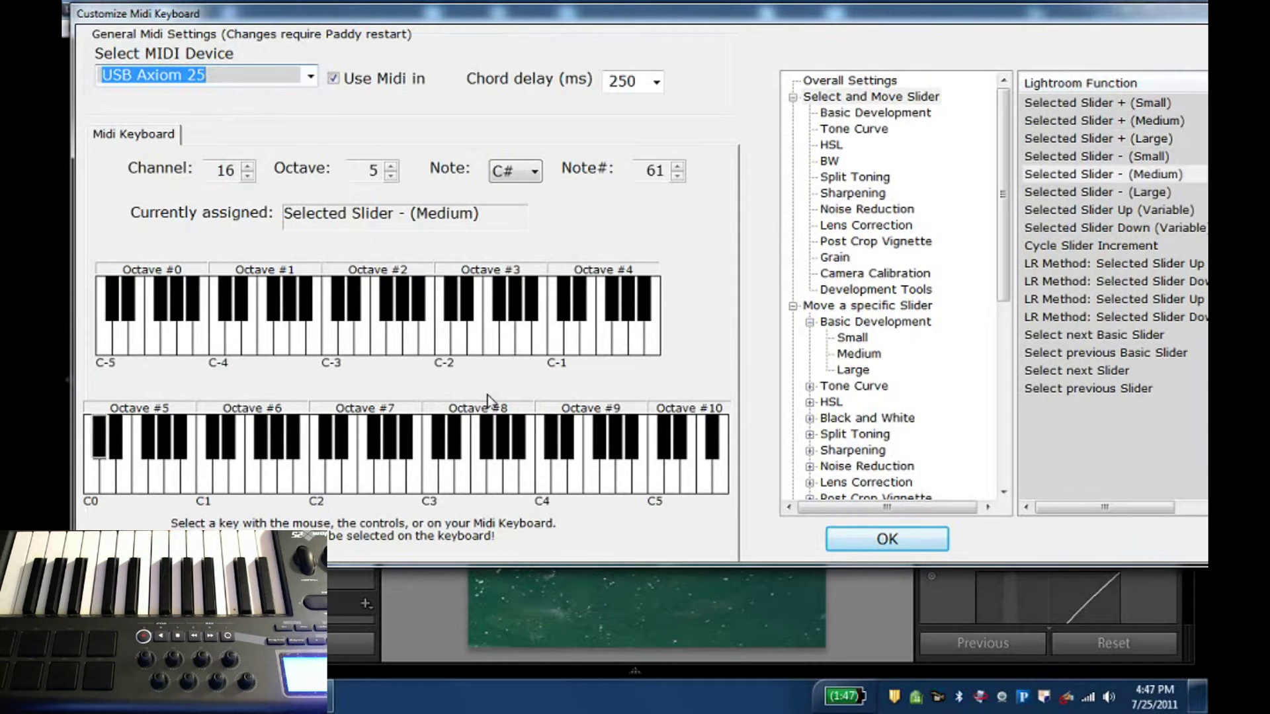
click(1152, 123)
click(883, 539)
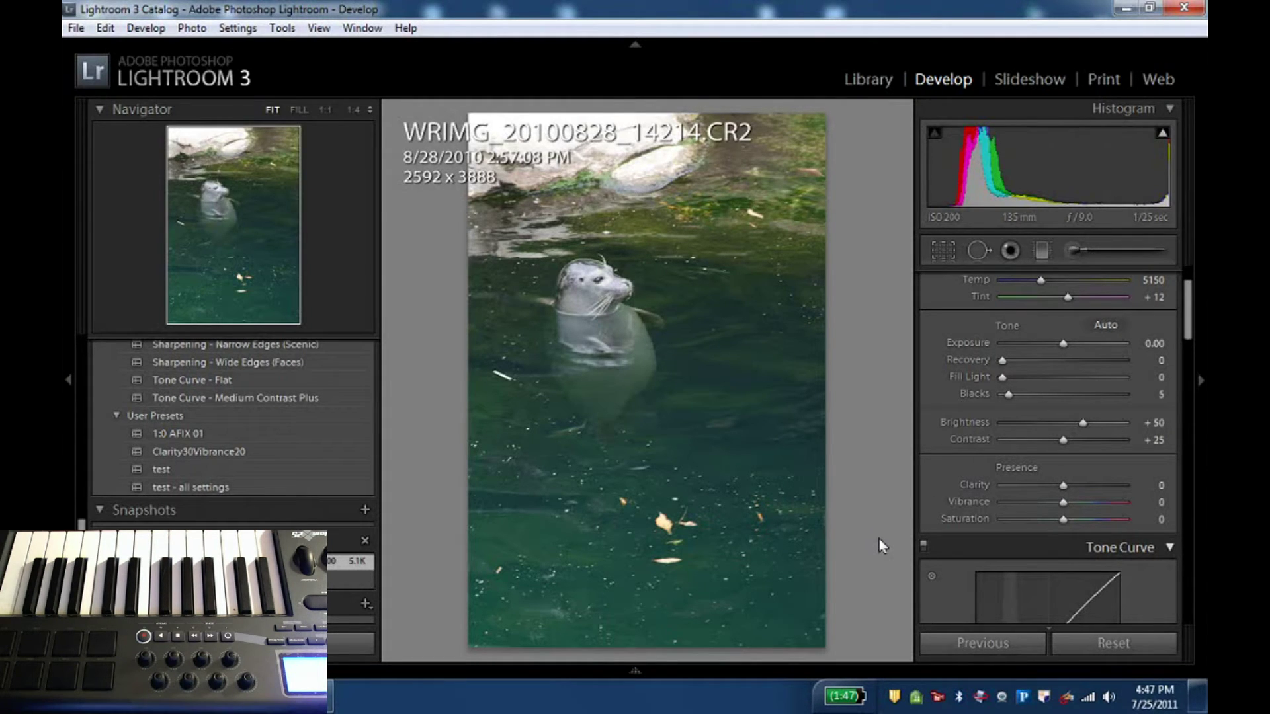
Nudge Temperature up to 6900 and back to 6150, then raise Tint from +12 to 32.
key(plus)
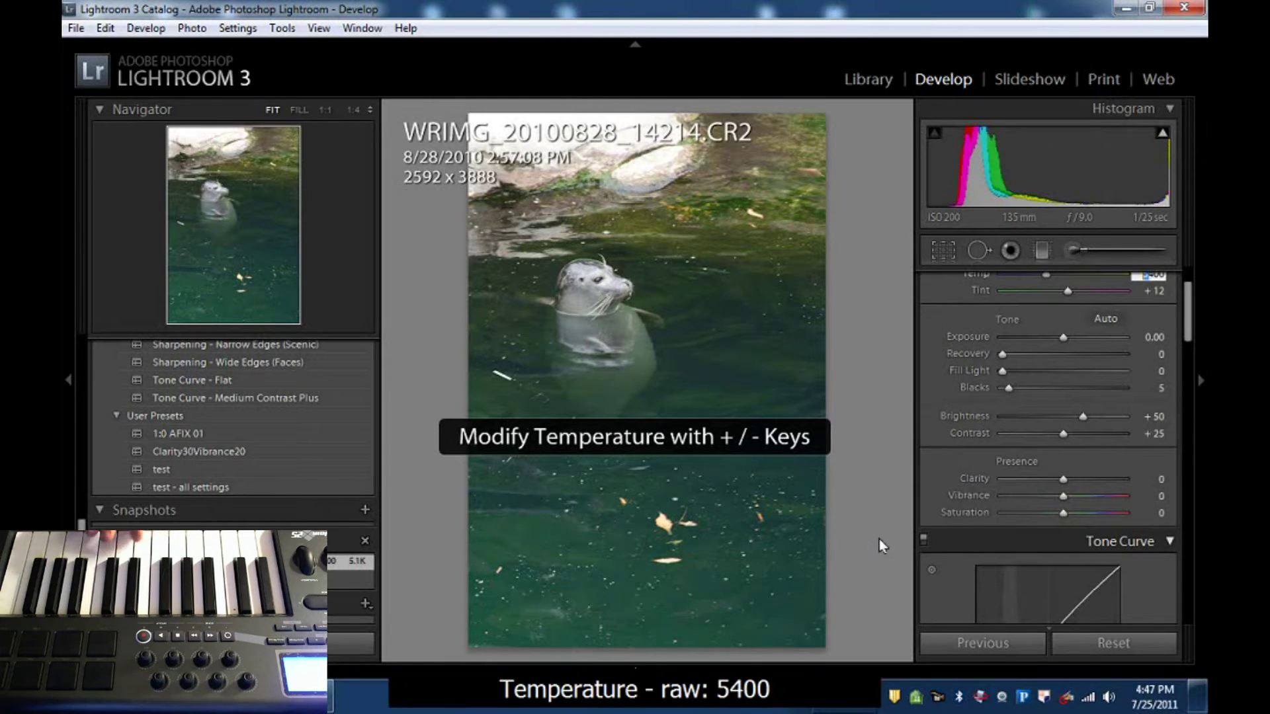
key(plus)
key(plus)
key(plus)
key(plus)
key(plus)
key(plus)
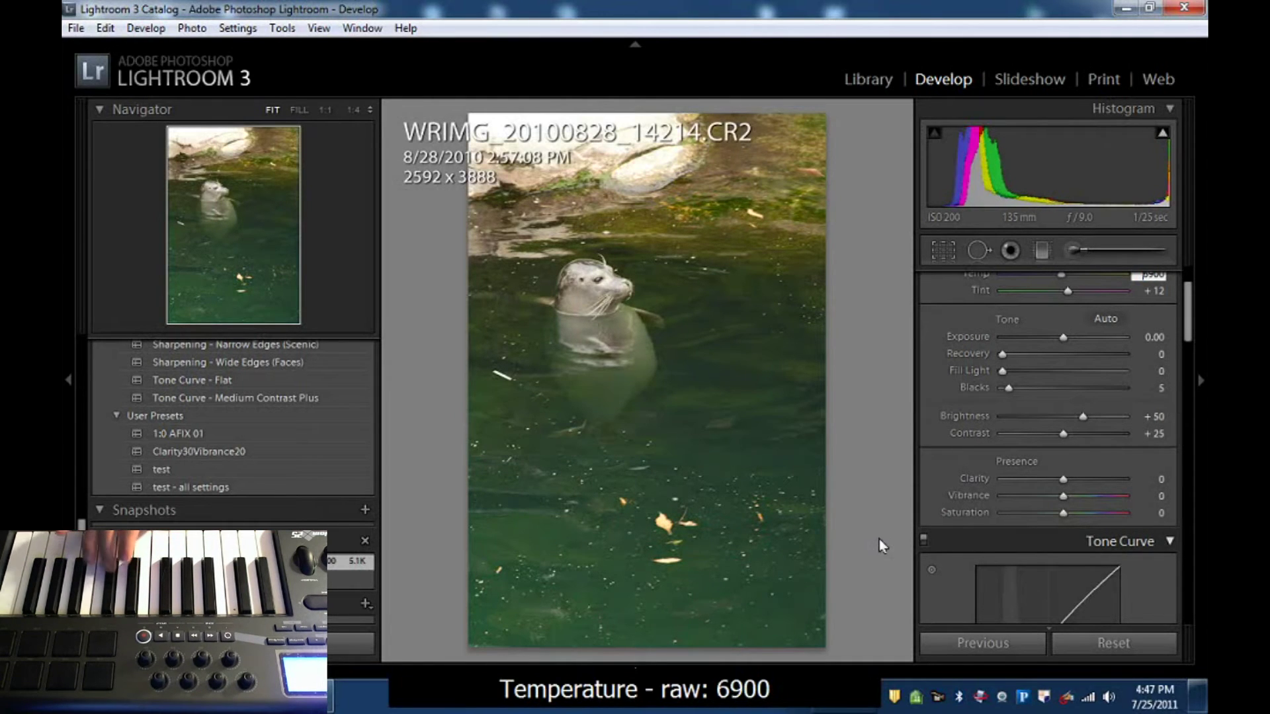
key(minus)
key(minus)
key(minus)
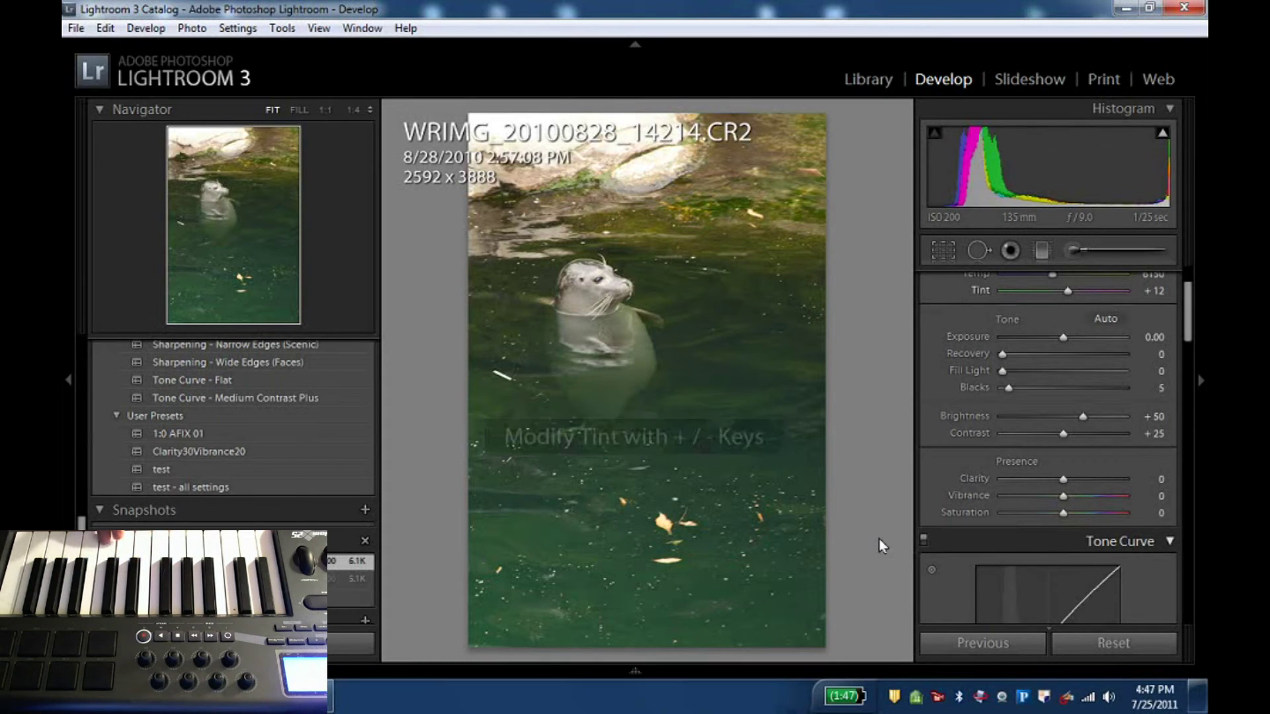
key(plus)
key(plus)
key(plus)
key(plus)
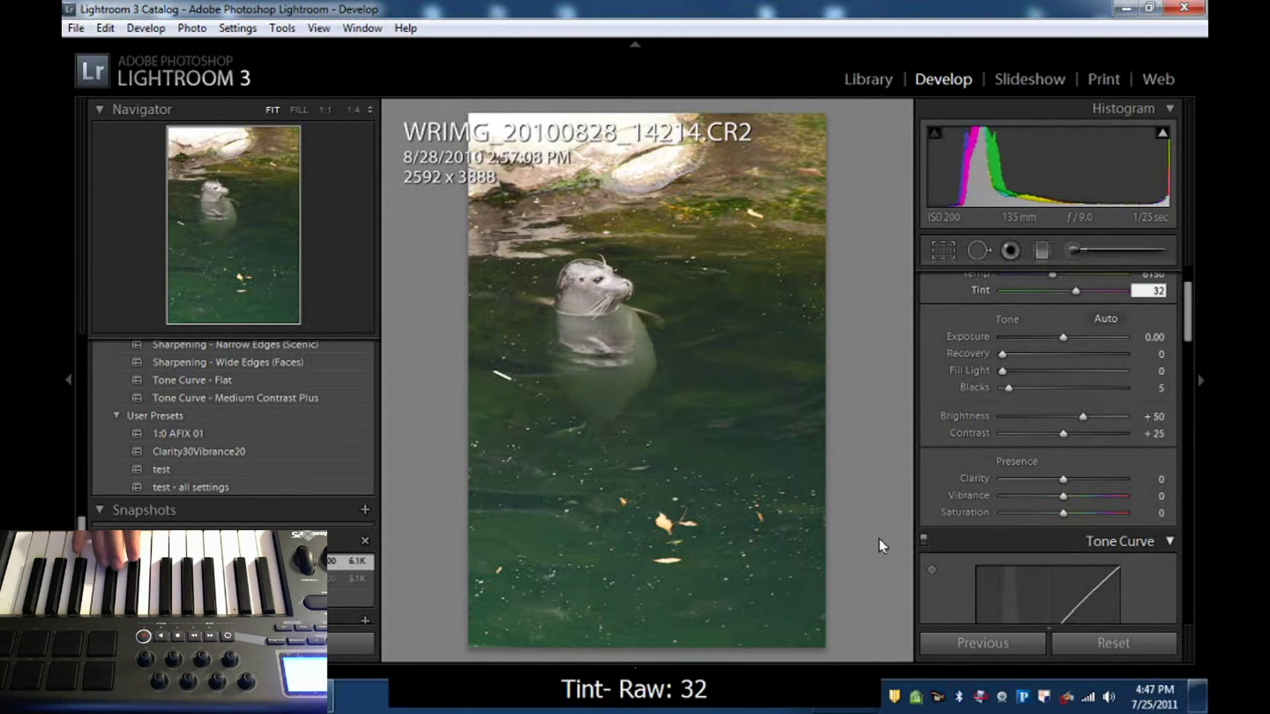
key(period)
key(period)
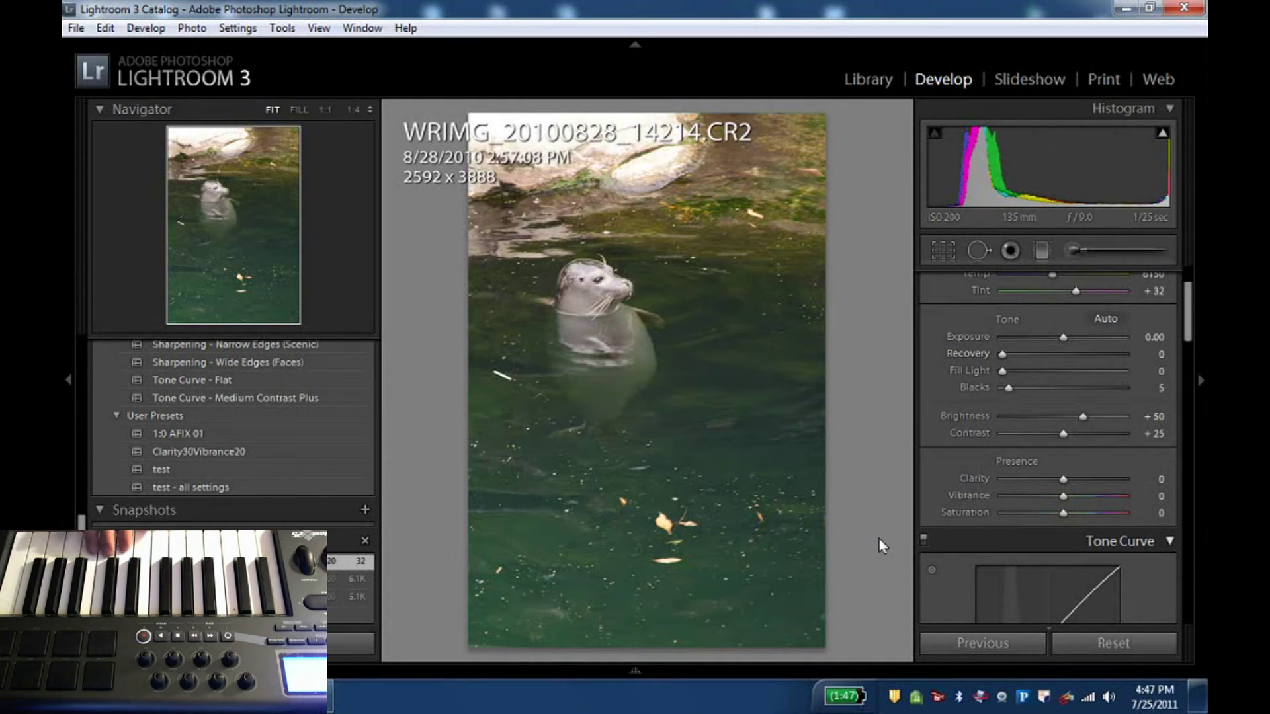
Make Fill Light the active adjustment, raise it to 5, then return it to 0.
key(period)
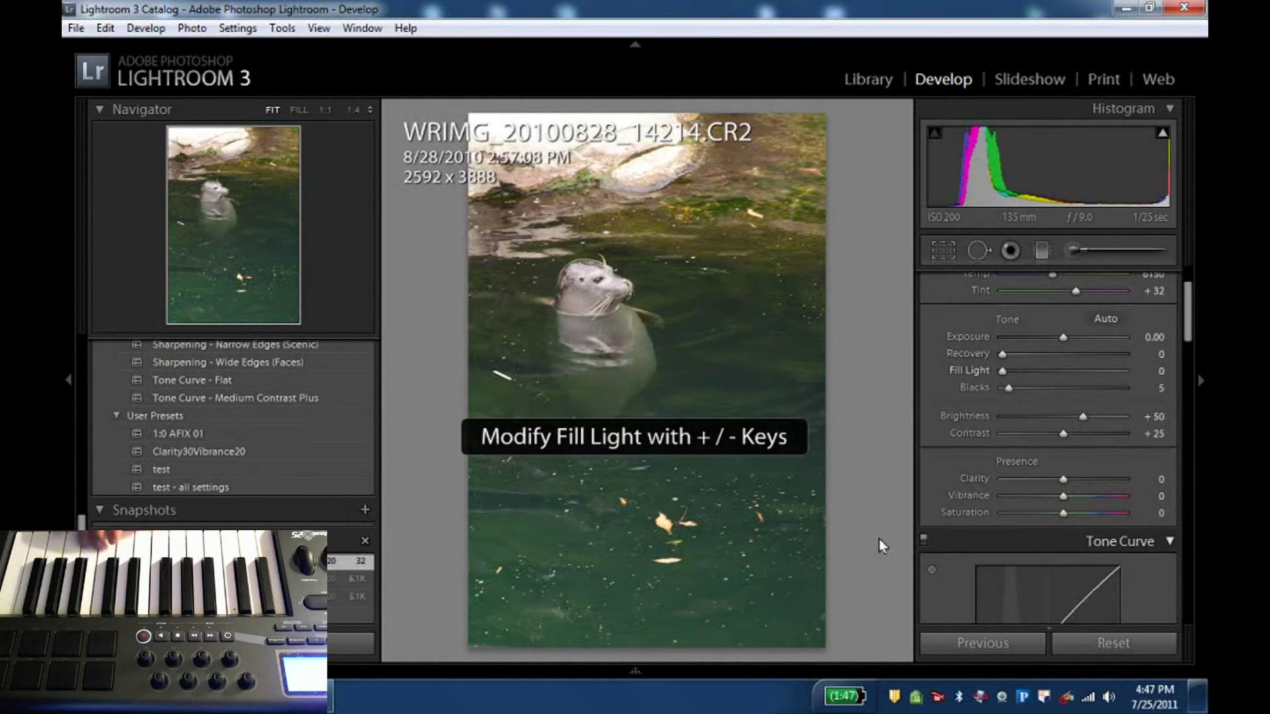
key(plus)
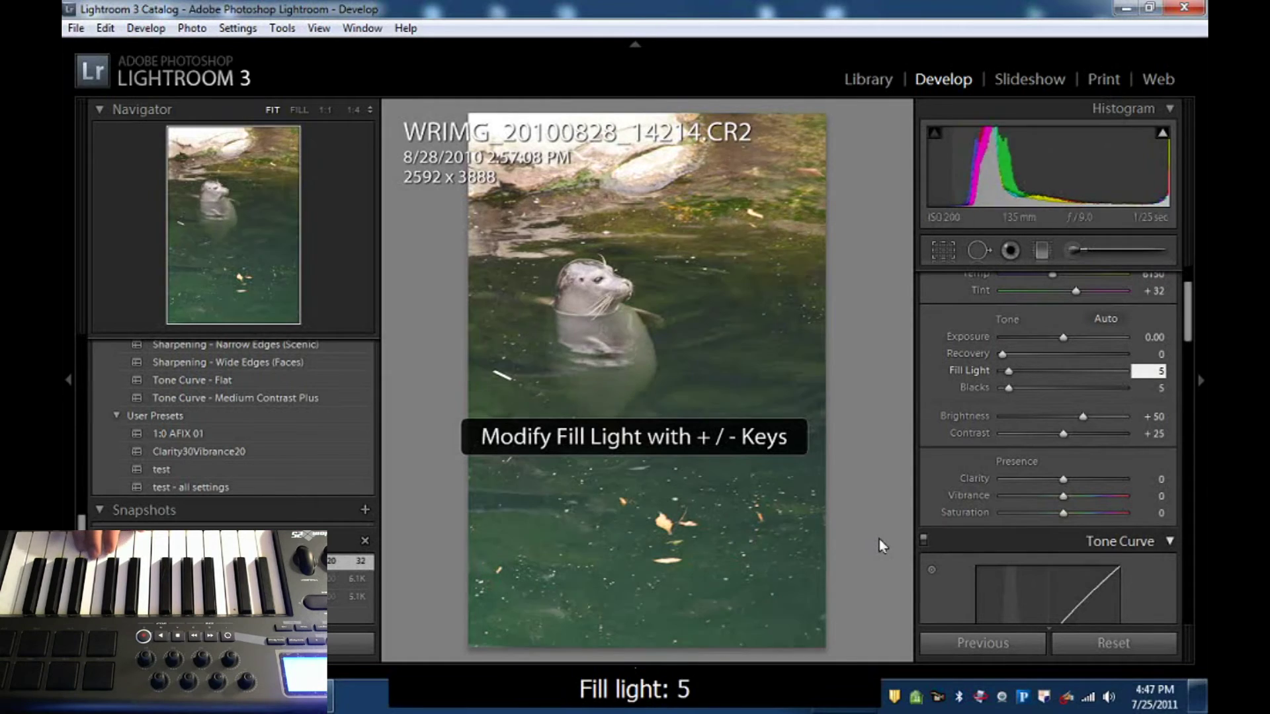
key(minus)
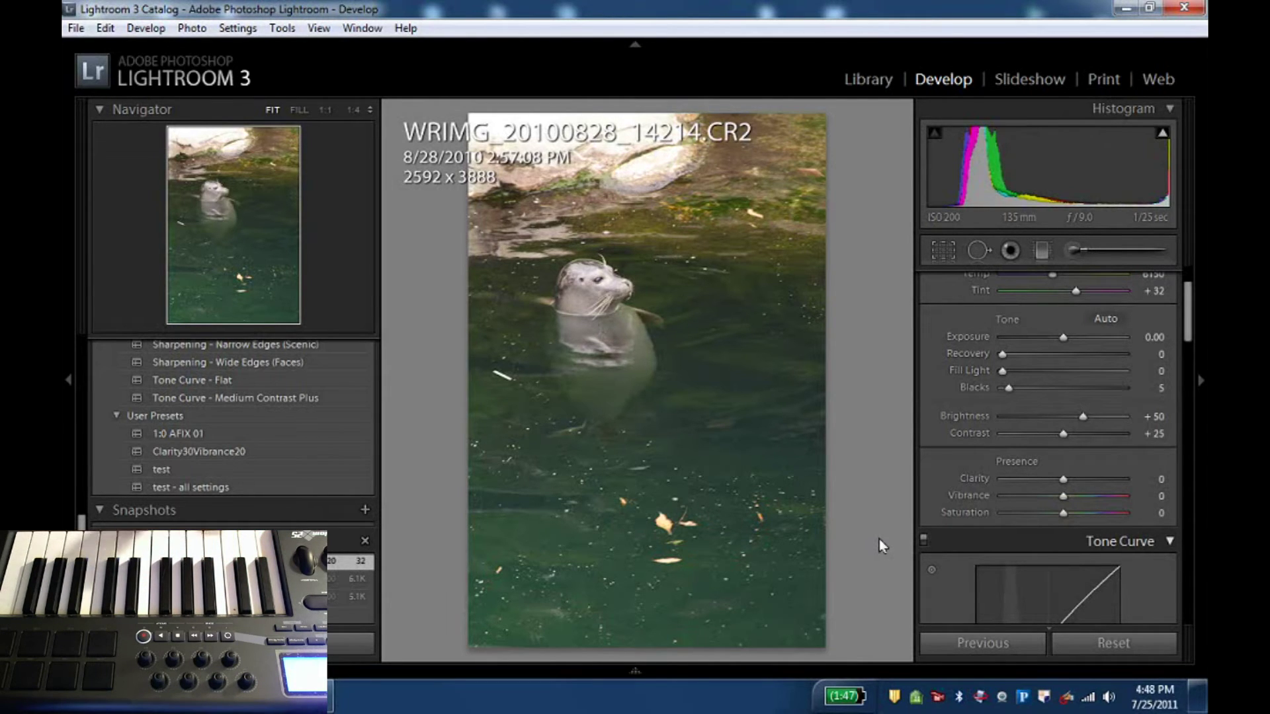
right_click(1022, 696)
Map the E5-F5 chord to Reset Exposure under Reset Sliders > Basic Development and confirm with OK.
mouse_move(1039, 676)
click(989, 659)
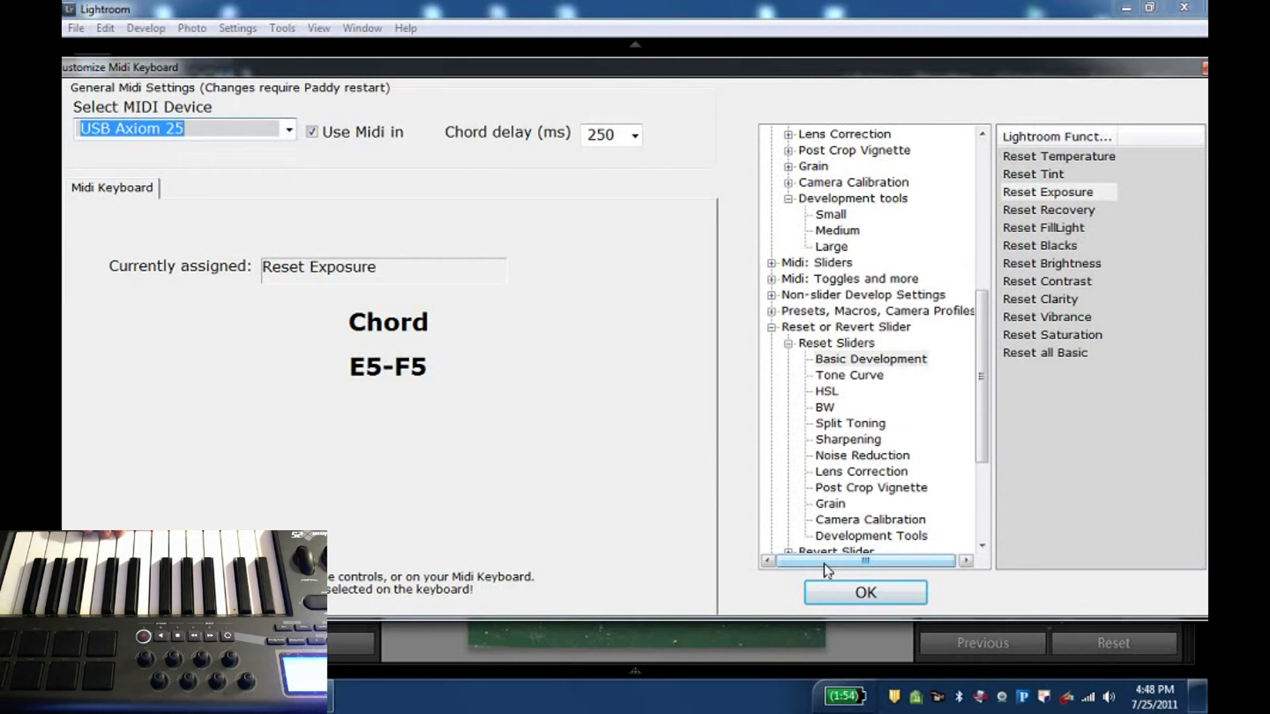
click(838, 594)
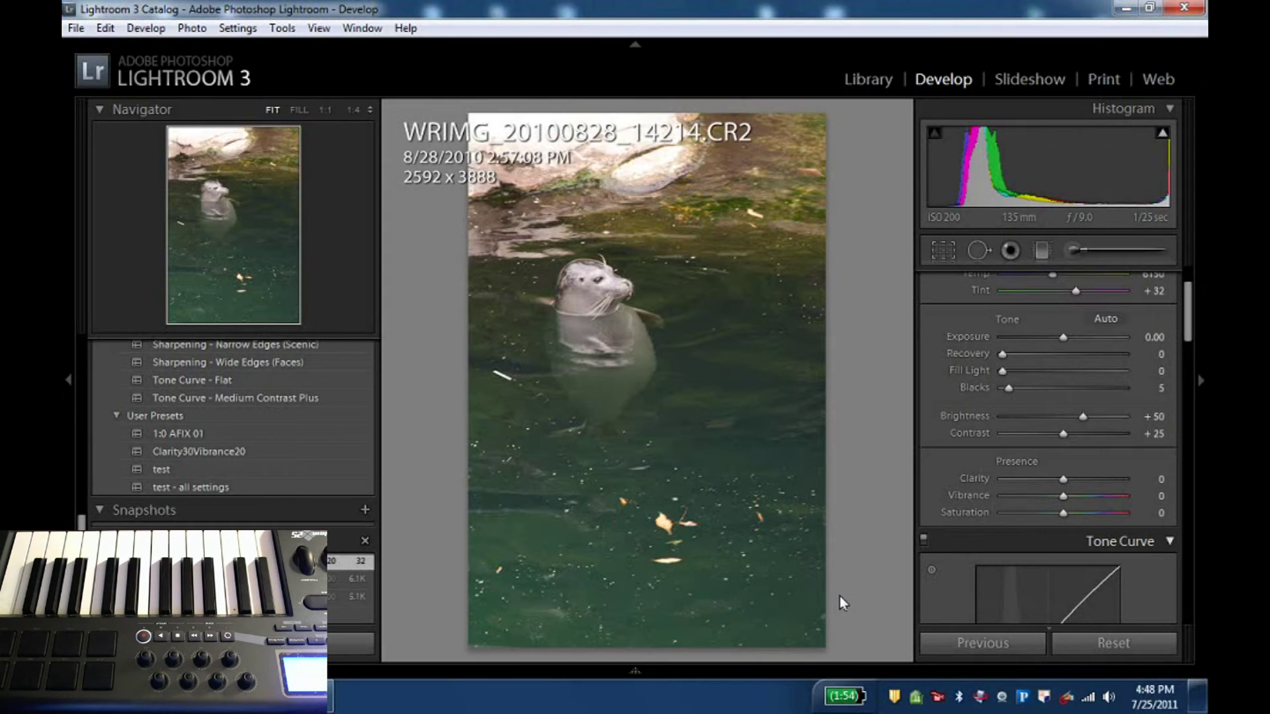
Raise Temperature step by step from 6650 to 13150, then reset it to the default 4650.
key(plus)
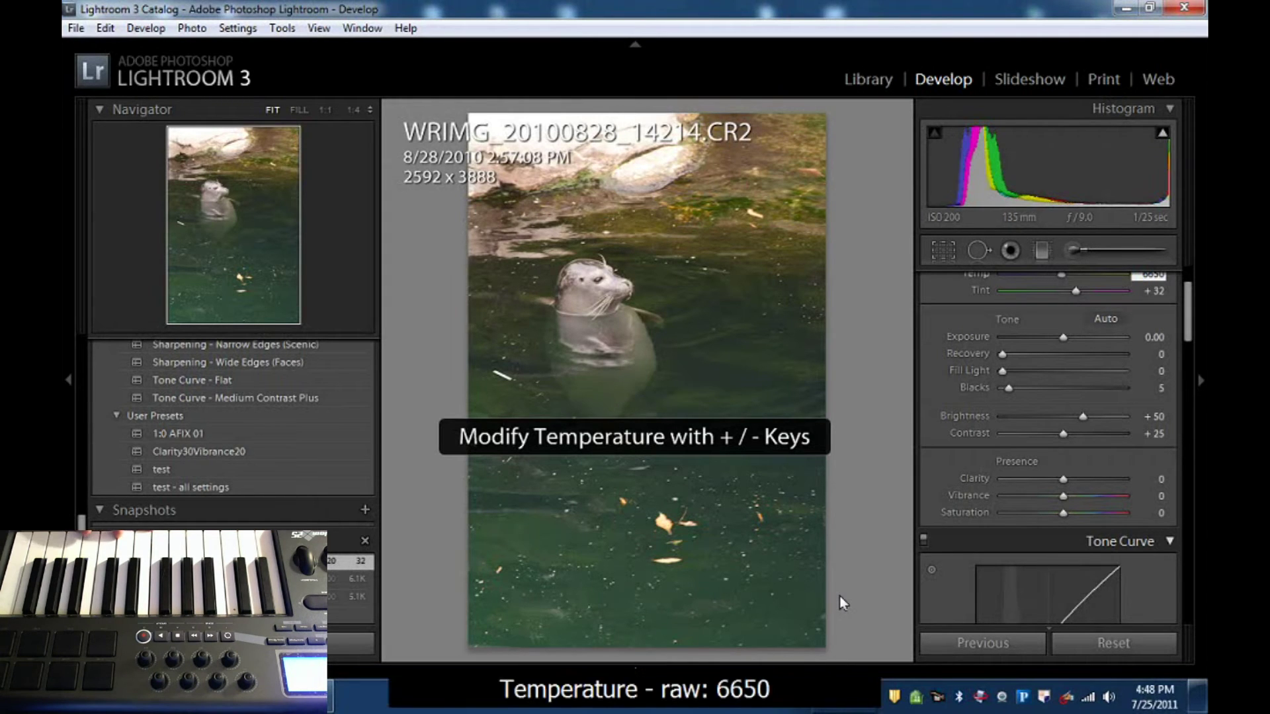
key(plus)
key(plus)
key(plus)
key(plus)
key(plus)
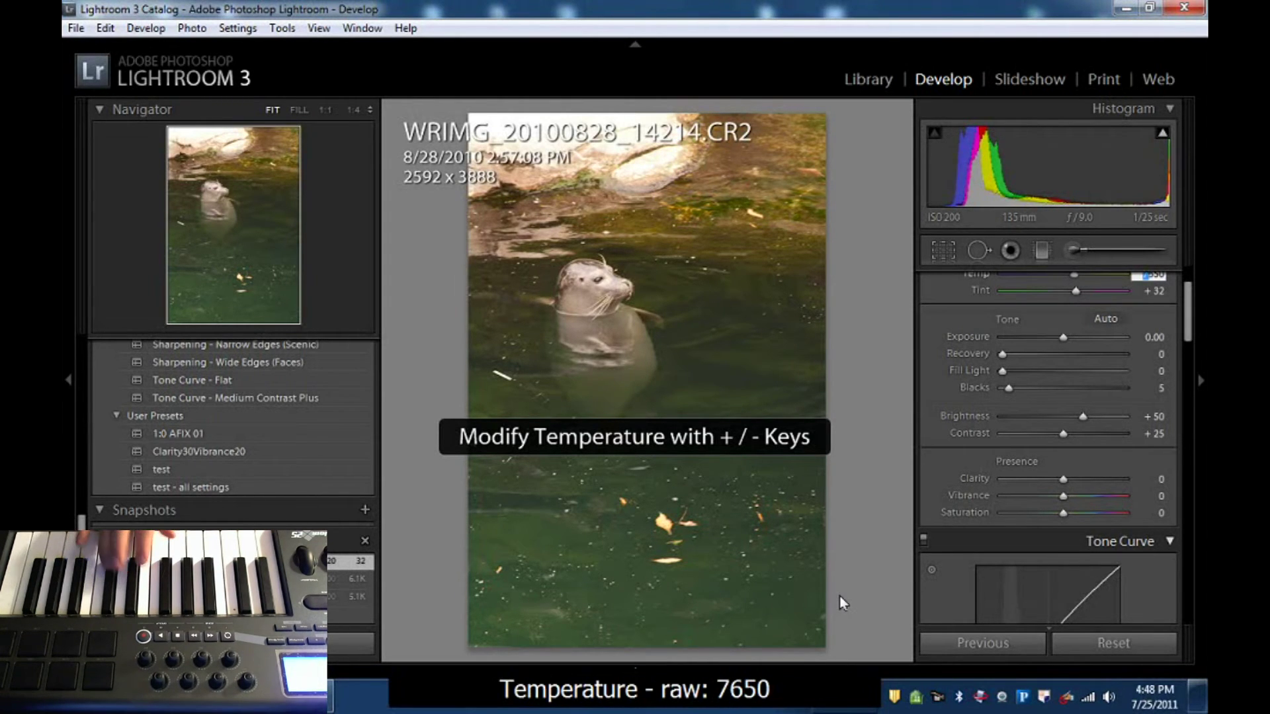
key(plus)
key(plus)
key(plus)
key(plus)
key(plus)
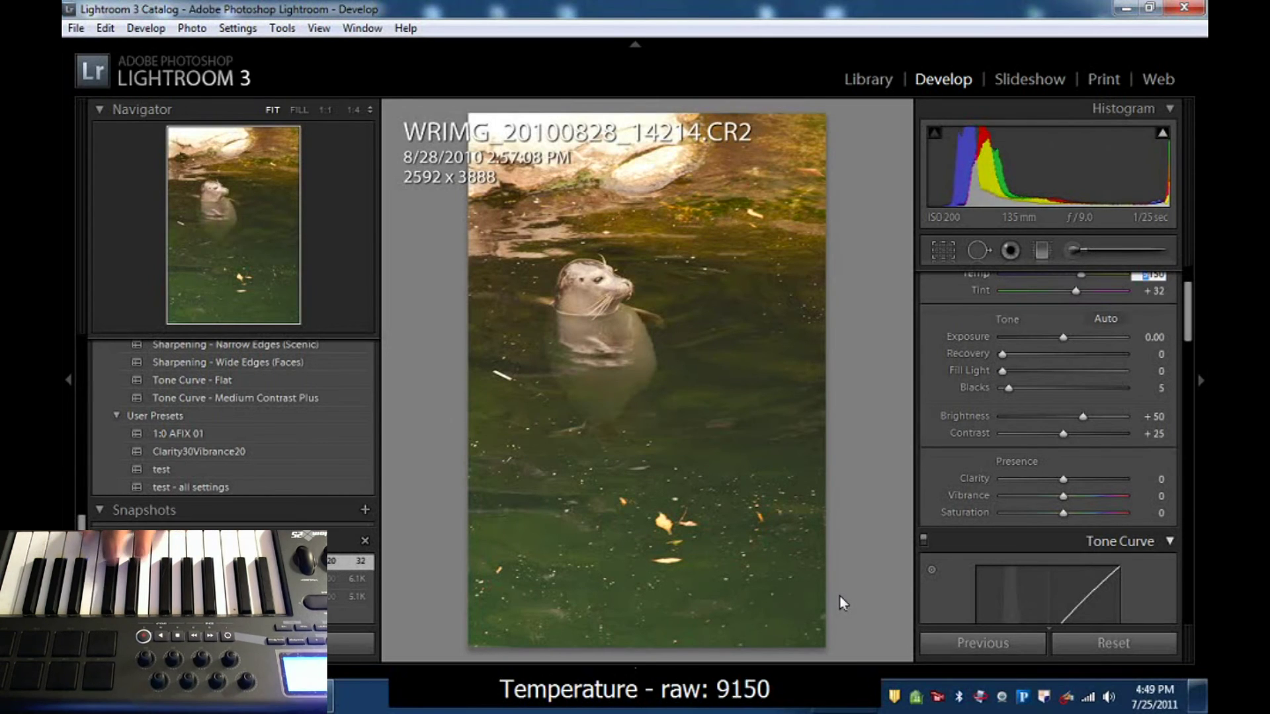
key(plus)
key(plus)
key(plus)
key(plus)
key(plus)
key(plus)
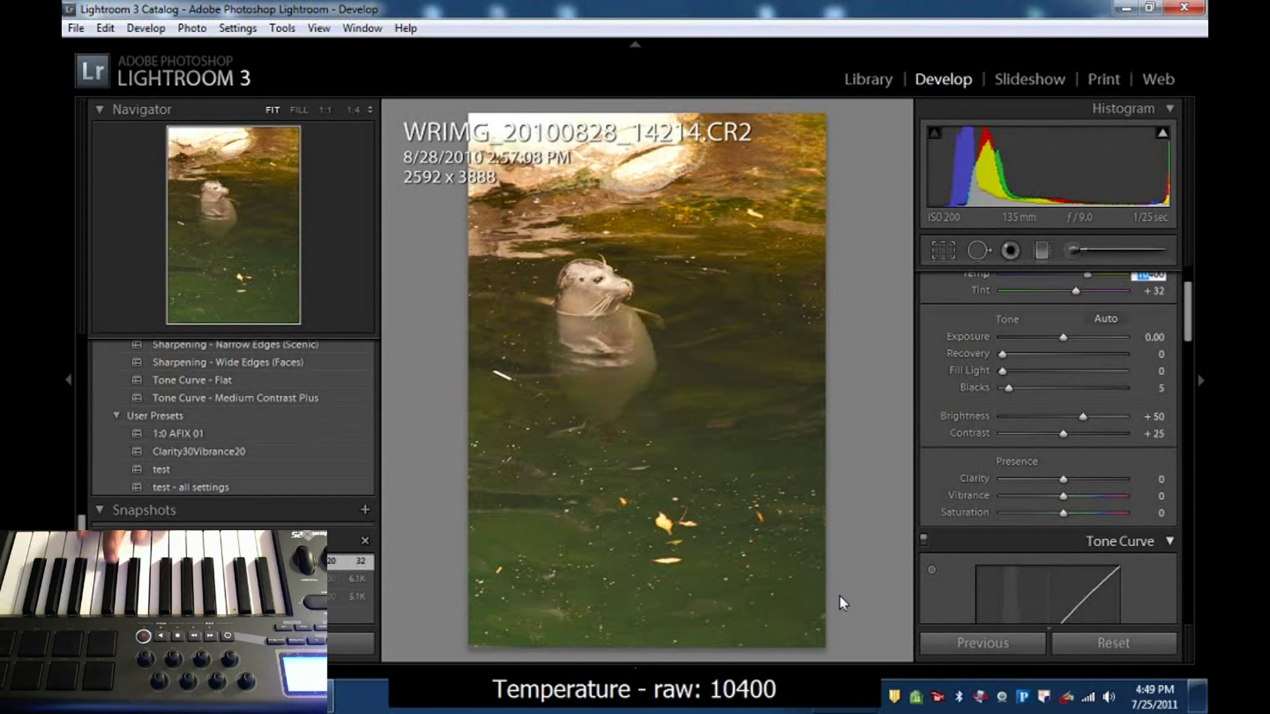
key(plus)
key(plus)
key(plus)
key(plus)
key(plus)
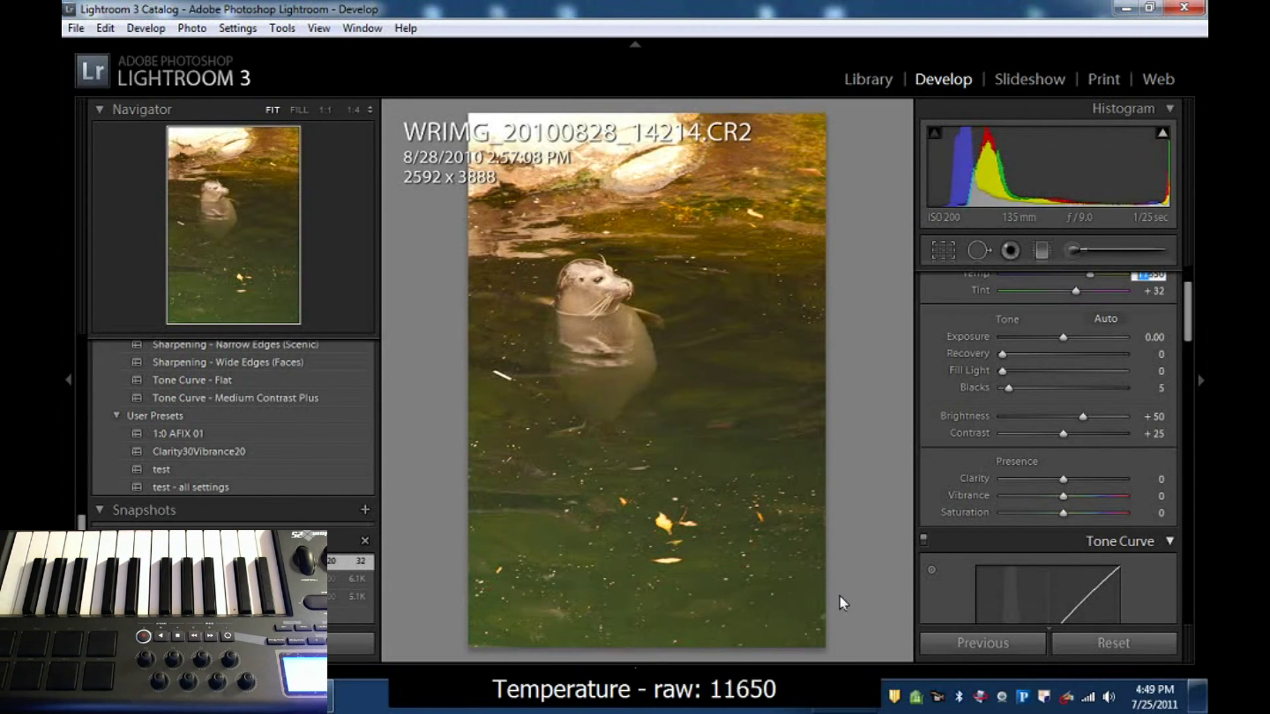
key(plus)
key(plus)
key(plus)
key(plus)
key(plus)
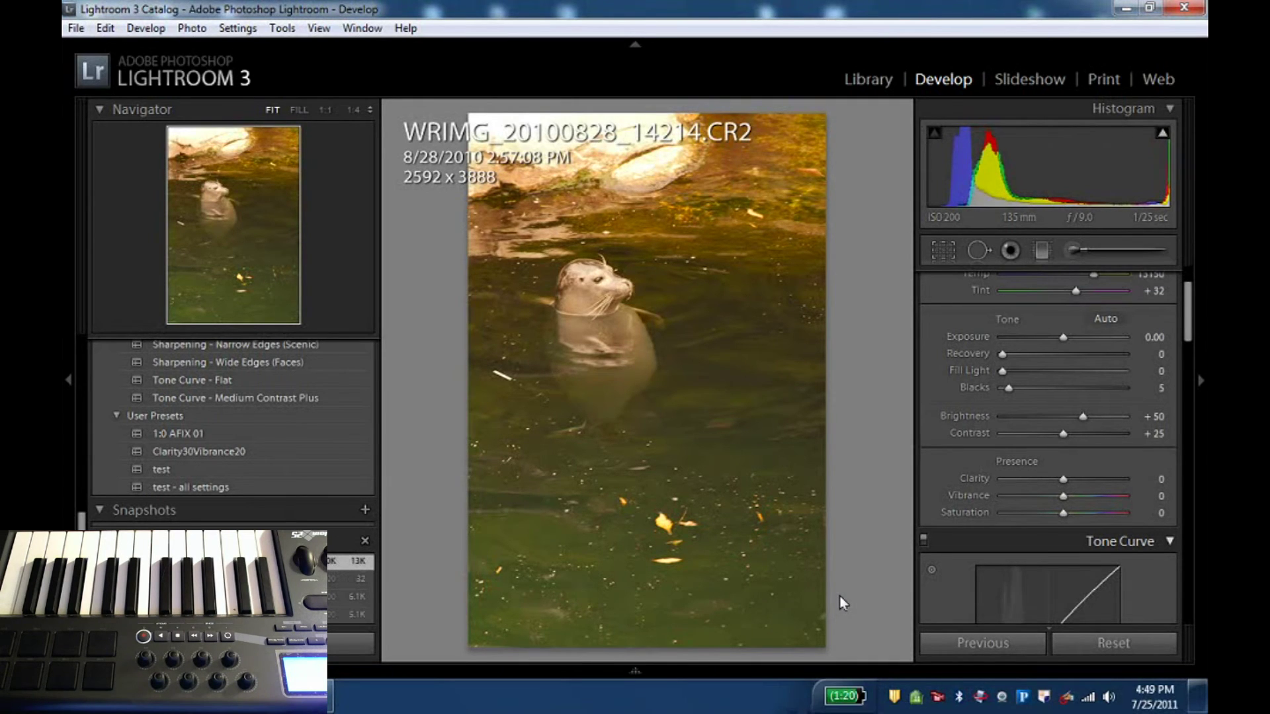
key(0)
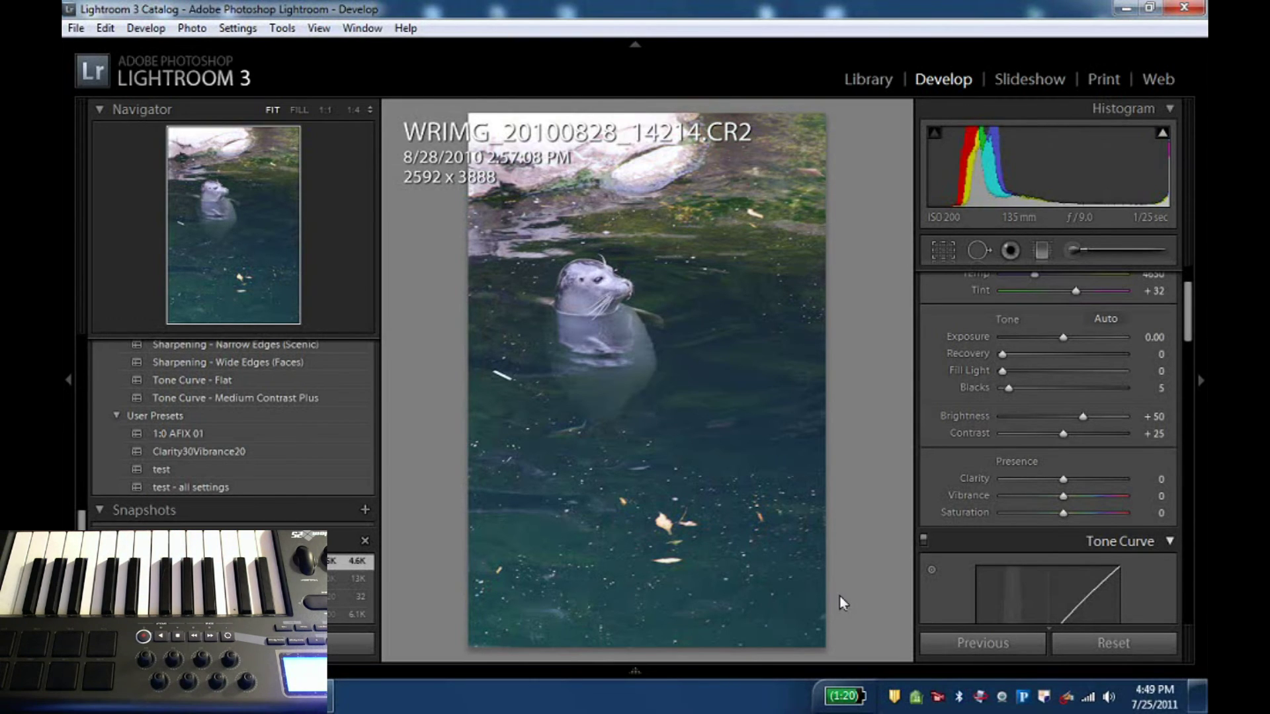
right_click(1024, 698)
Map MIDI note D in octave 4 on channel 10 to Toggle left Panel and confirm with OK.
mouse_move(1052, 694)
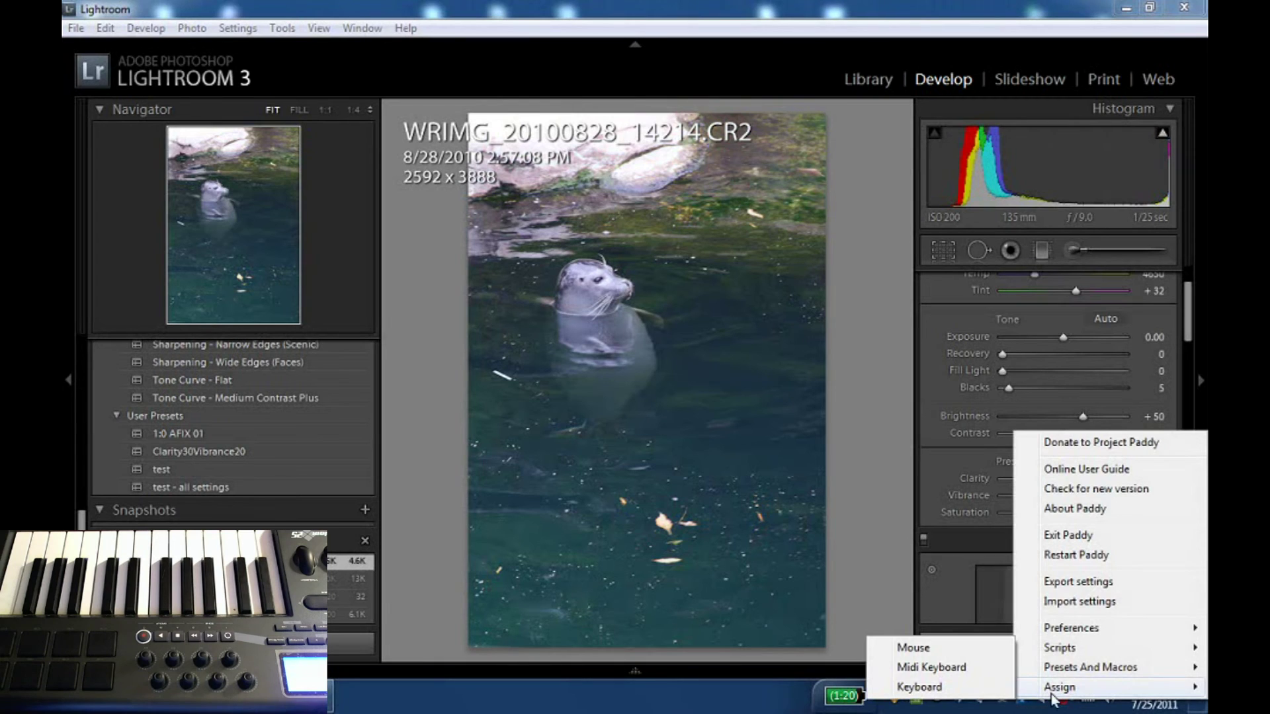
click(979, 668)
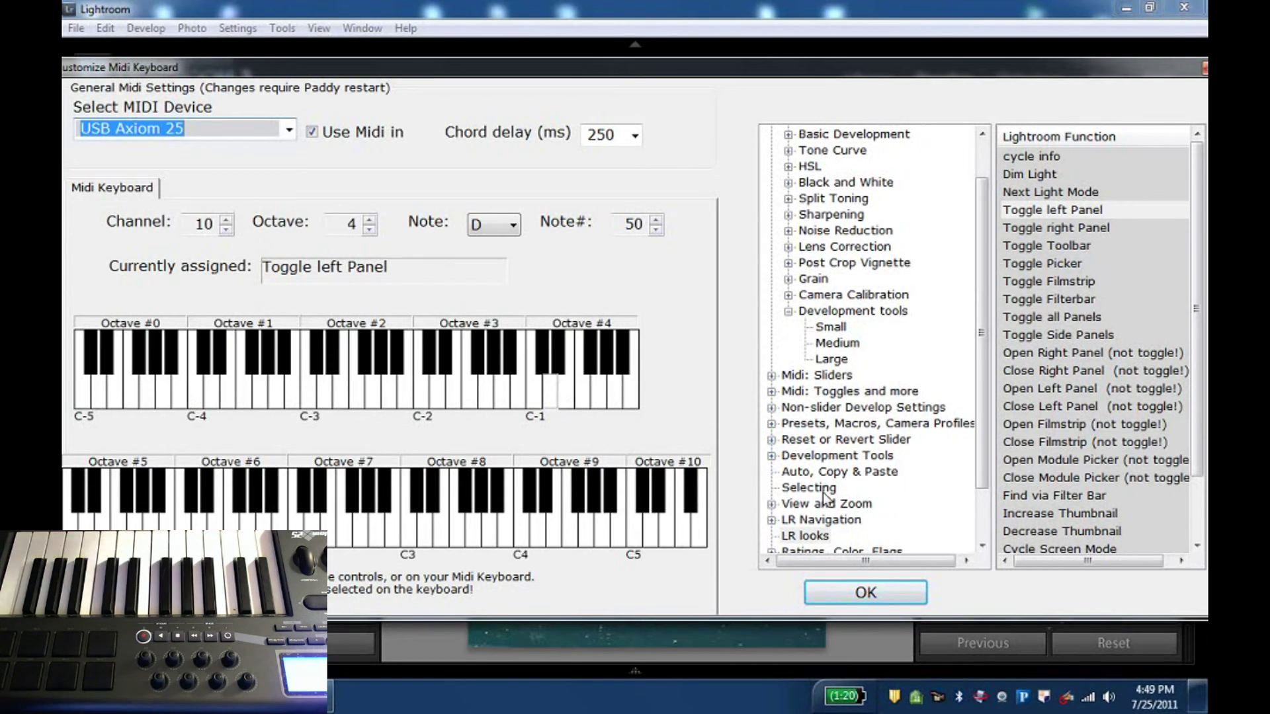
click(832, 595)
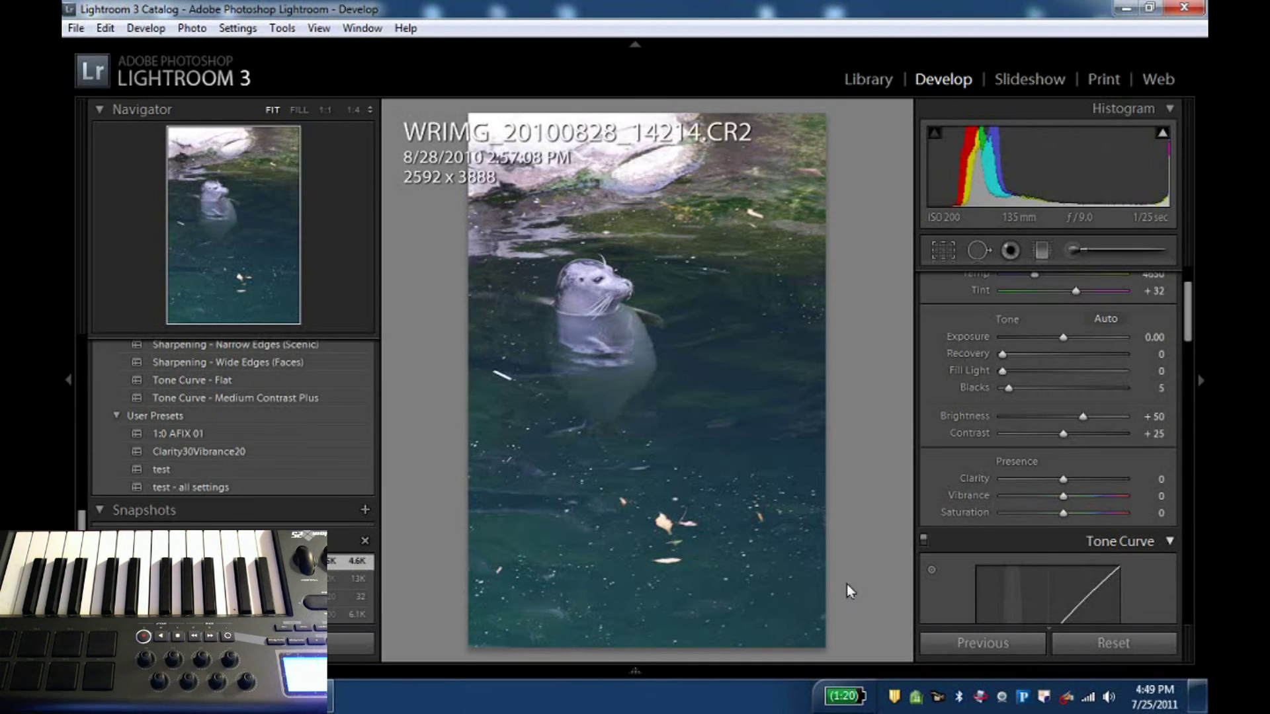
key(F7)
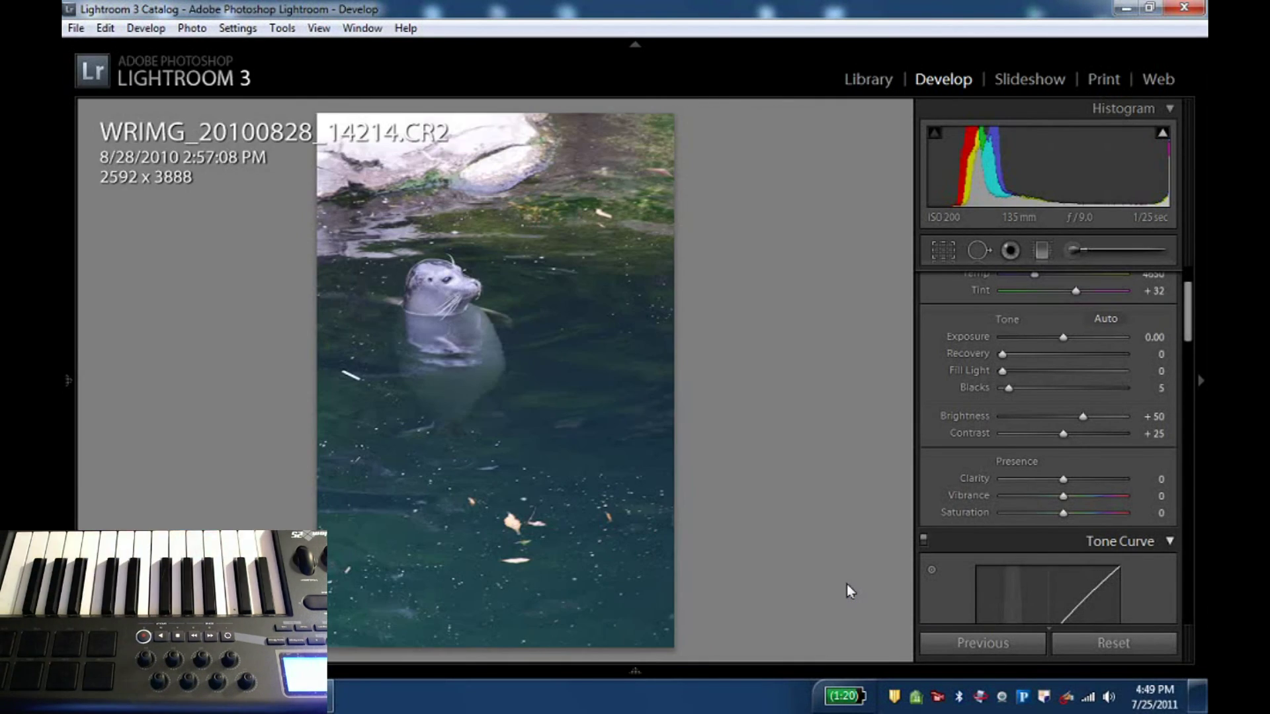
key(F8)
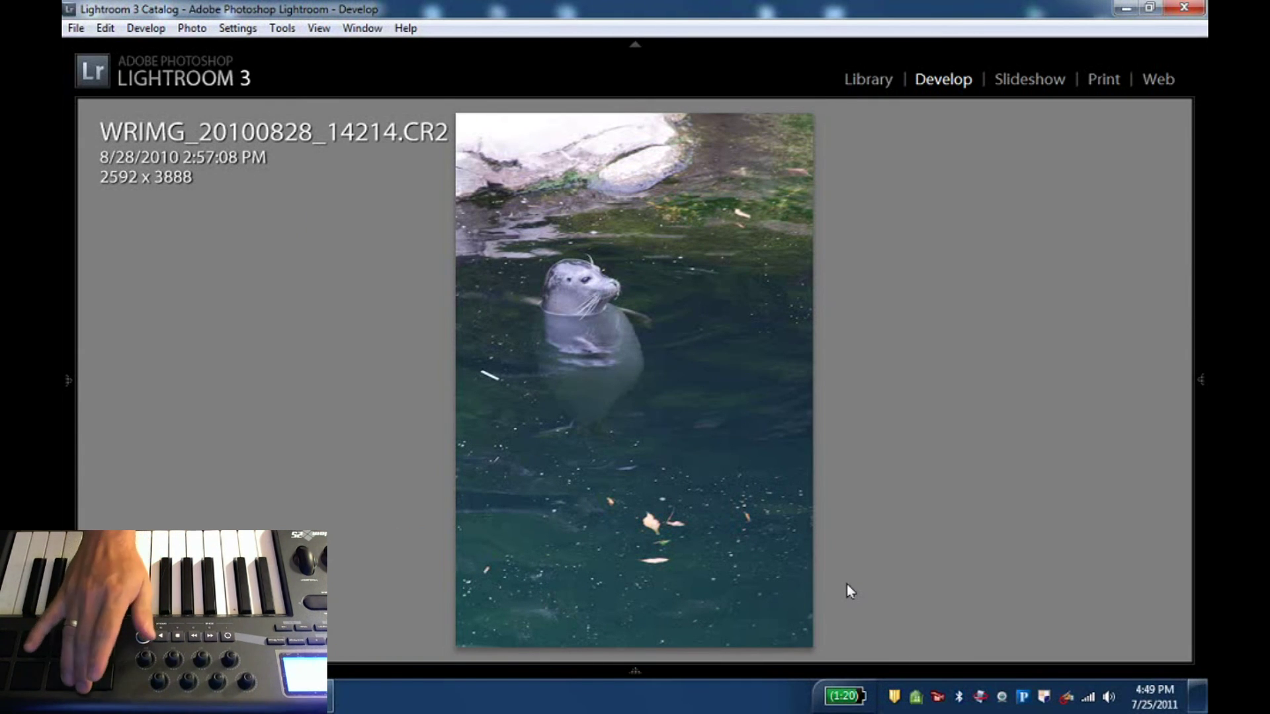
key(F7)
key(F8)
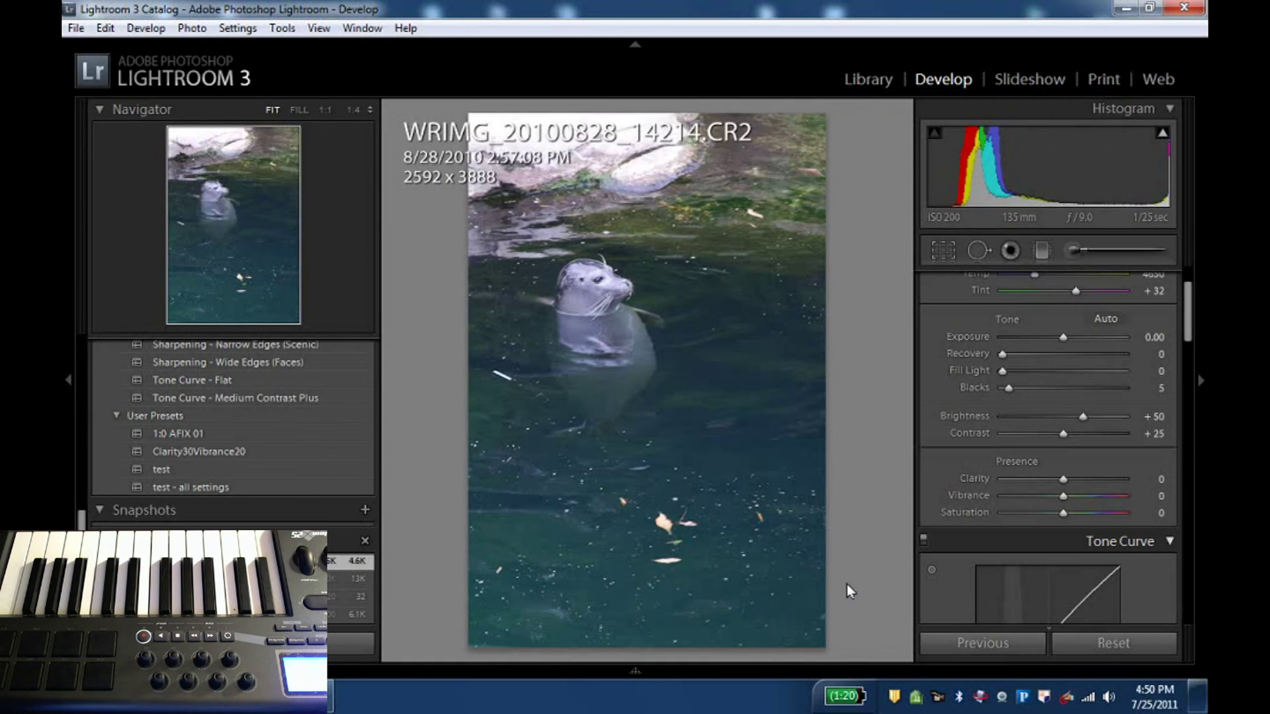
key(Tab)
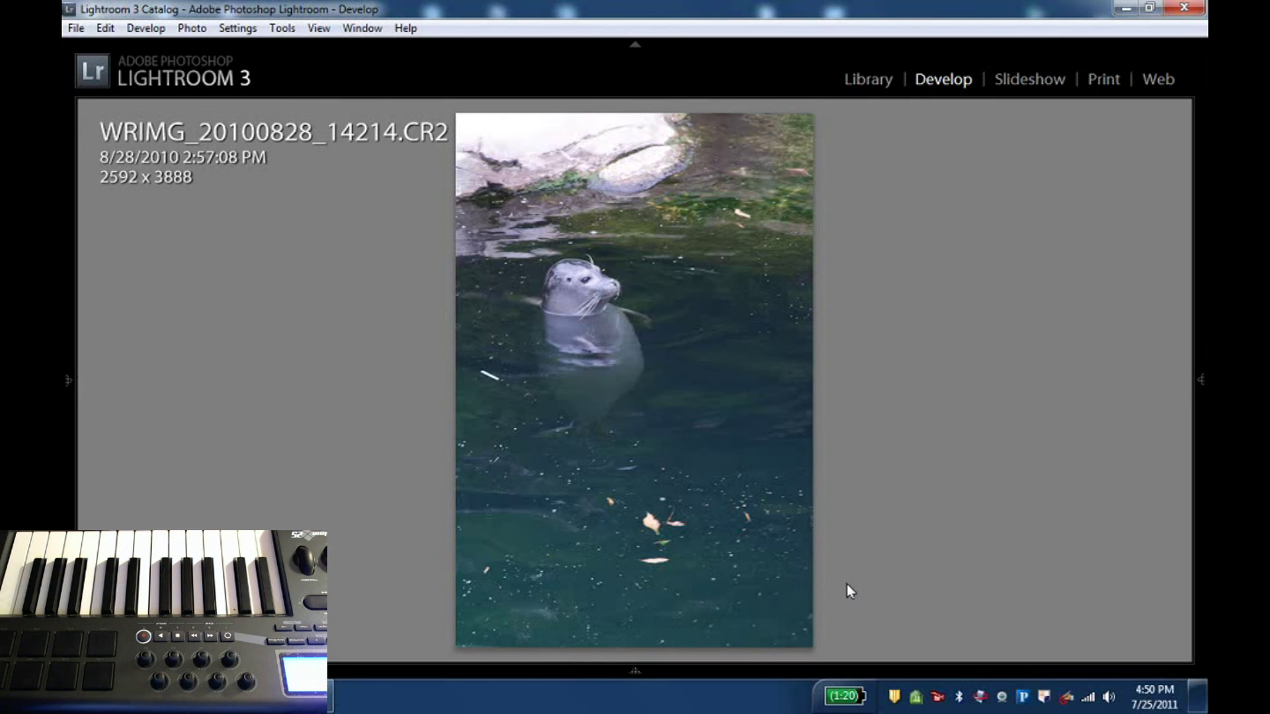
key(Tab)
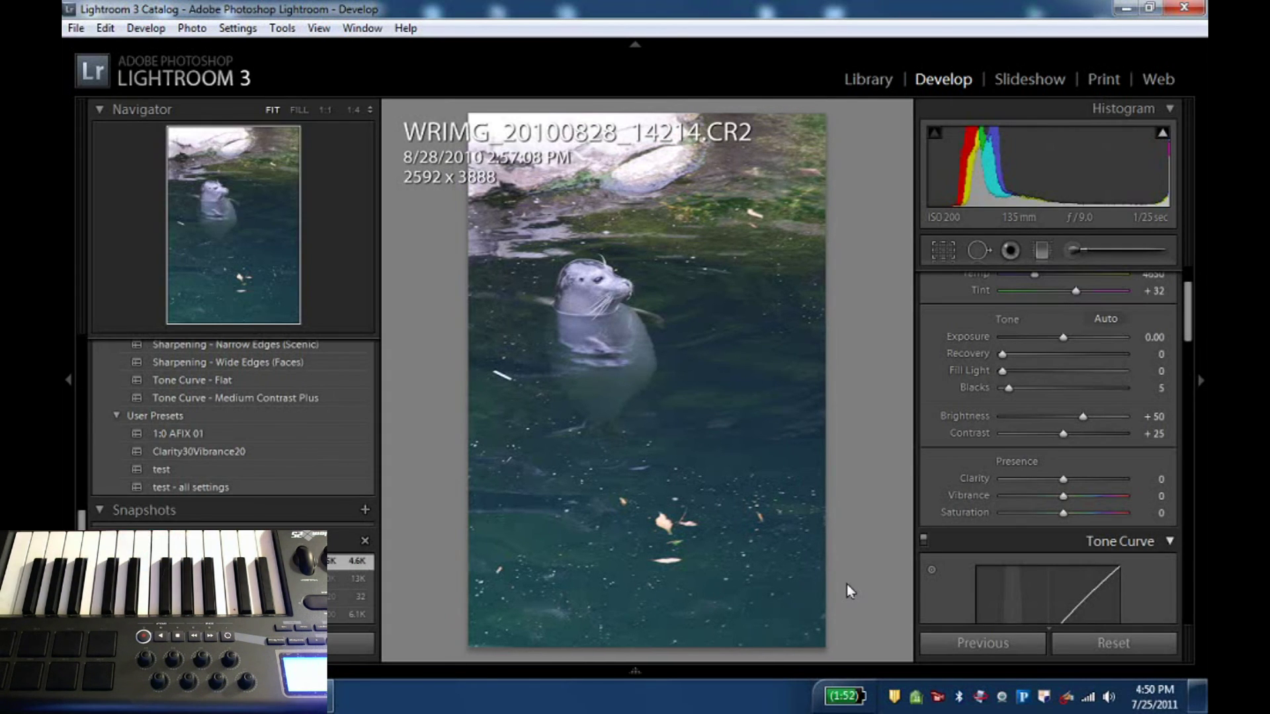